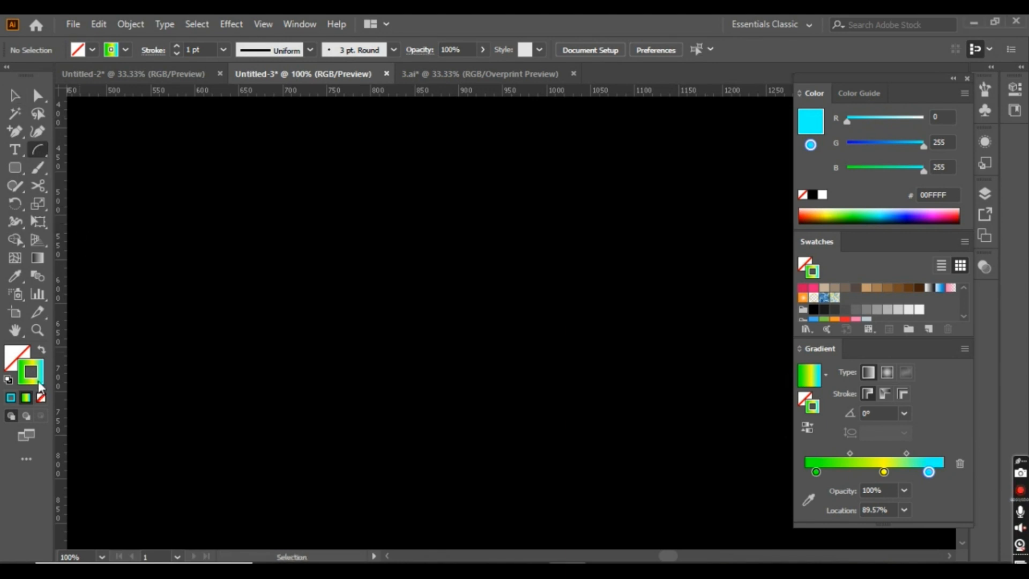
Draw a fan of unstroked arcs with the Arc tool forming half a butterfly, about 224 px wide and 434 px high
click(42, 396)
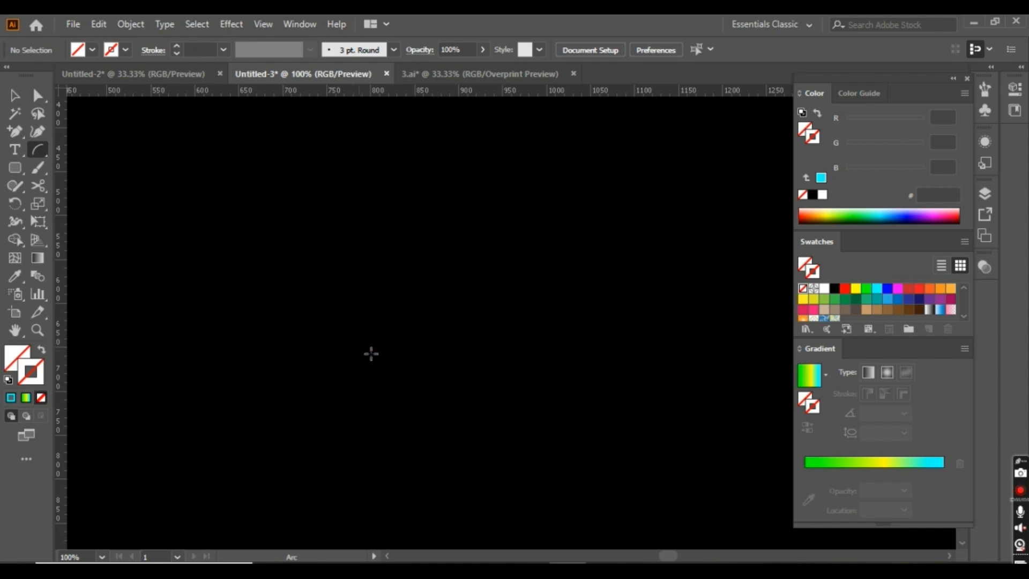
mouse_move(450, 332)
mouse_down()
mouse_move(459, 269)
mouse_move(504, 184)
mouse_move(573, 139)
mouse_move(619, 155)
mouse_move(641, 186)
mouse_move(633, 250)
mouse_move(603, 294)
mouse_move(461, 397)
mouse_move(449, 429)
mouse_move(473, 499)
mouse_move(507, 518)
mouse_move(549, 512)
mouse_move(594, 474)
mouse_move(607, 432)
mouse_up()
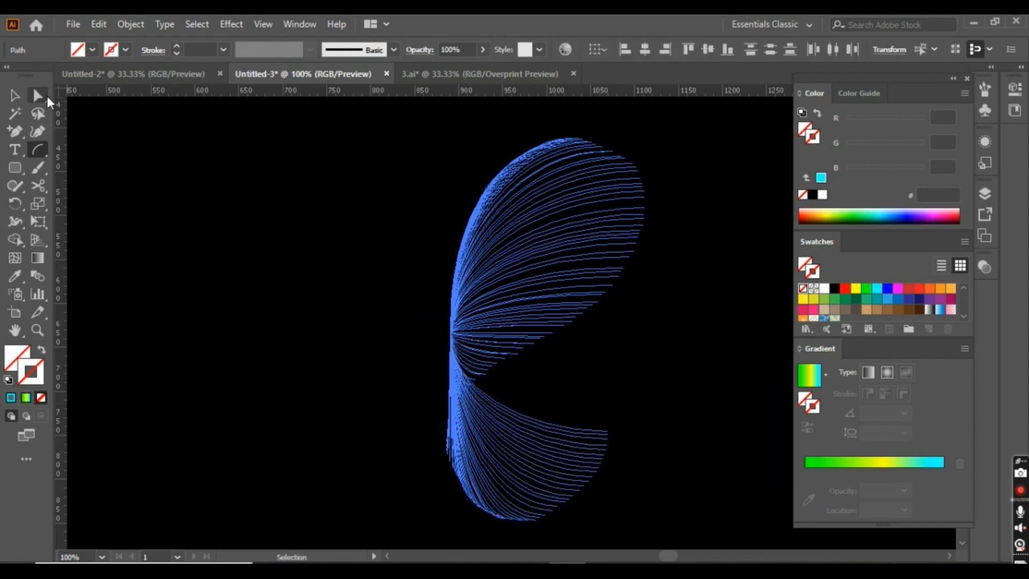
Give the wing arcs a yellow stroke with a weight of 0.5 pt
click(47, 98)
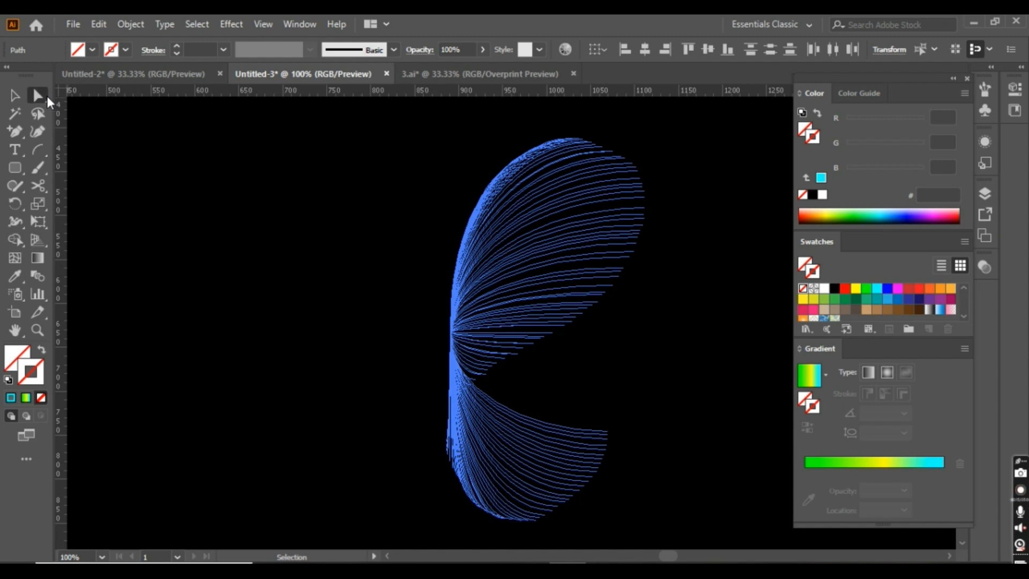
click(1014, 89)
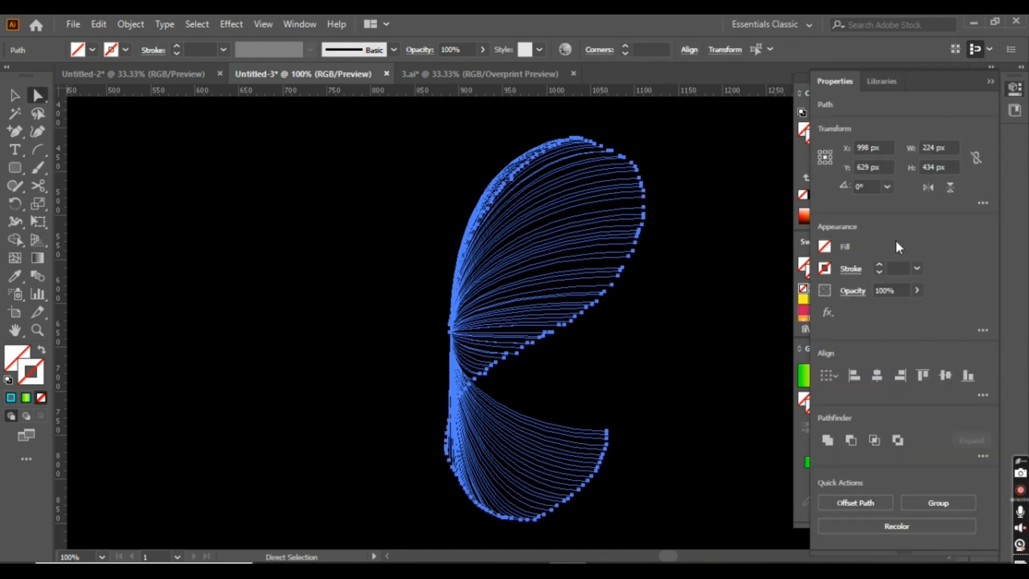
click(823, 268)
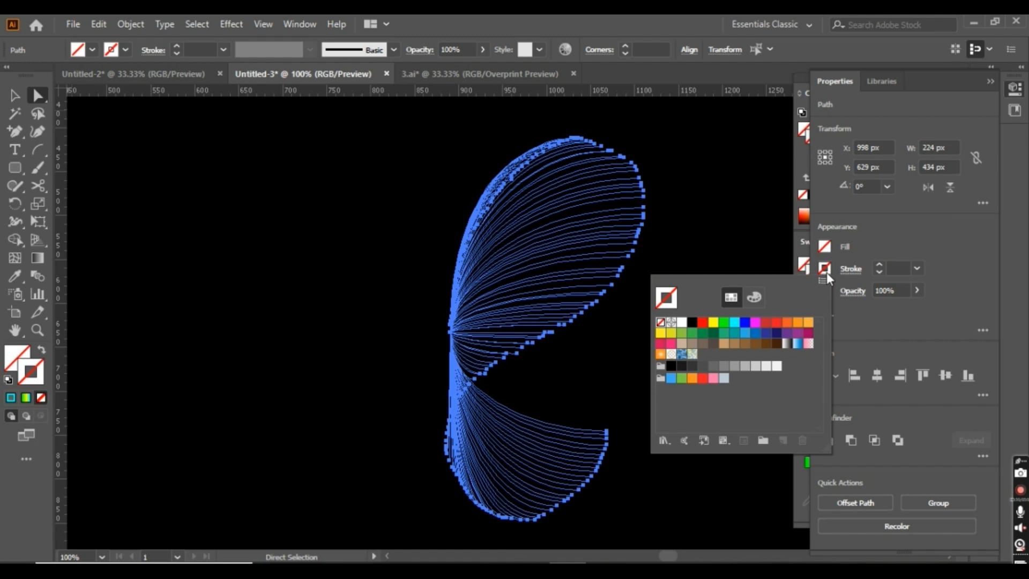
click(713, 323)
click(855, 274)
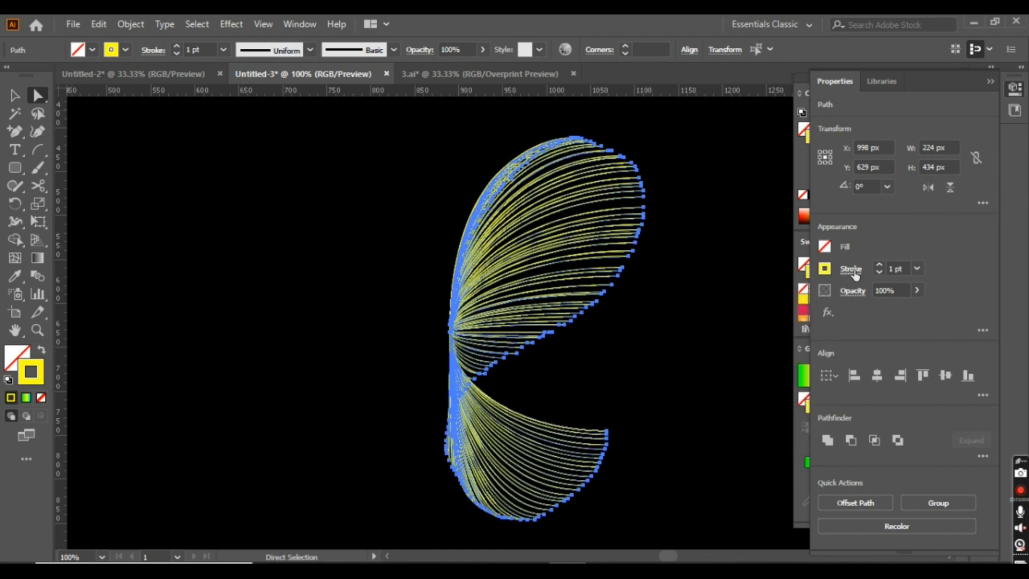
click(855, 274)
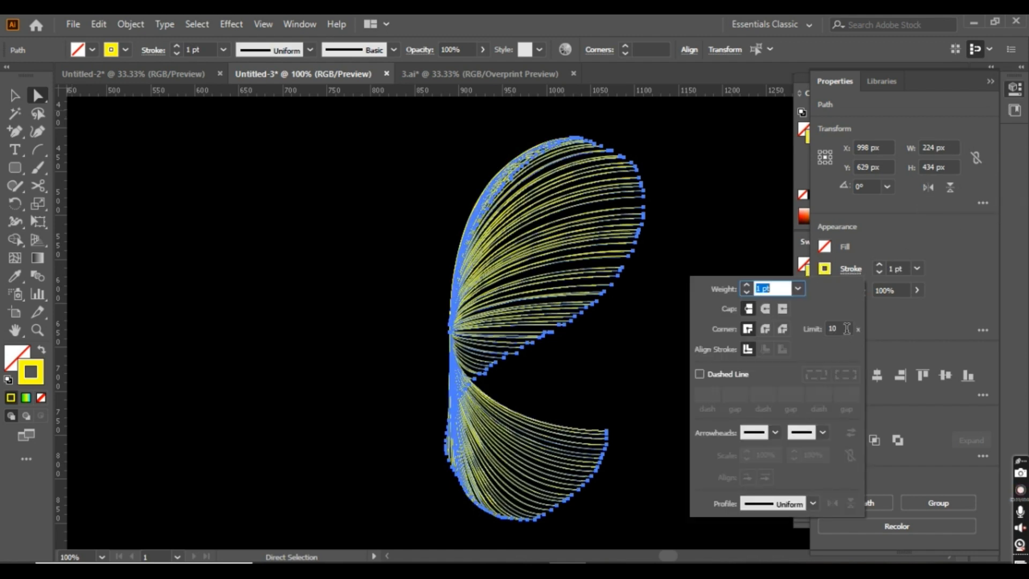
text(0.5)
Add a solid round dot arrowhead to the end of every wing arc
click(822, 433)
scroll(780, 369, down, 6)
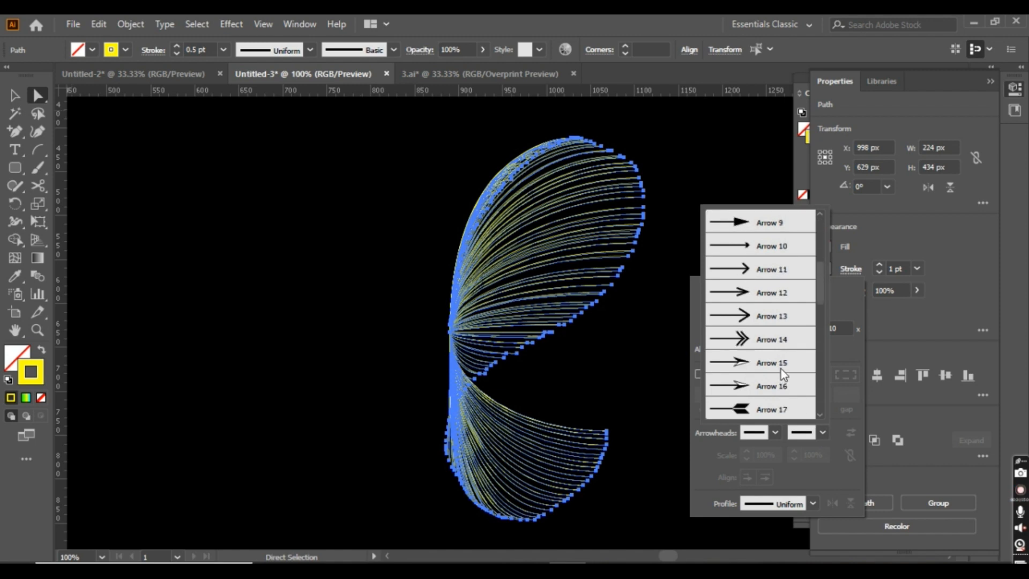
click(750, 369)
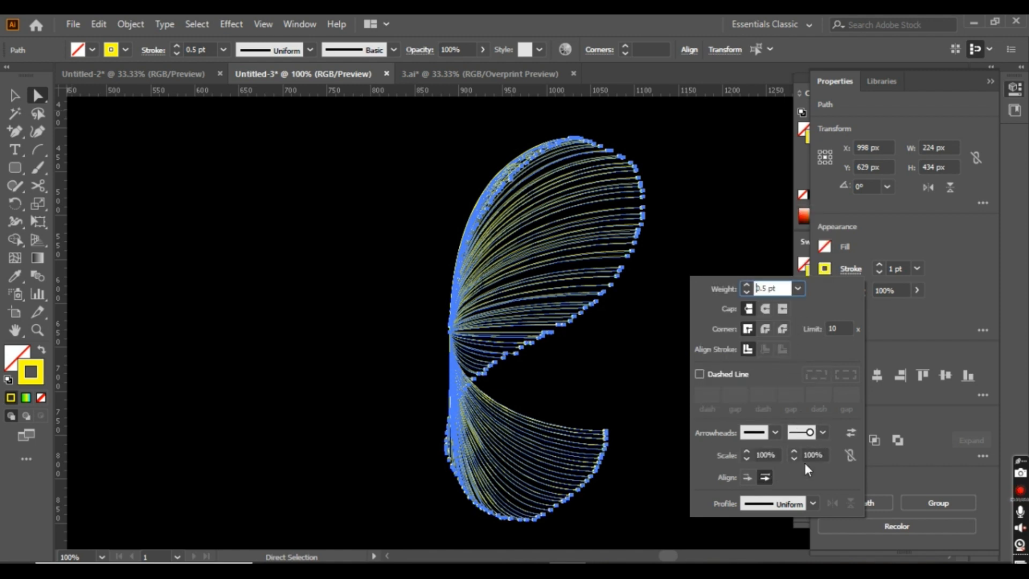
click(822, 432)
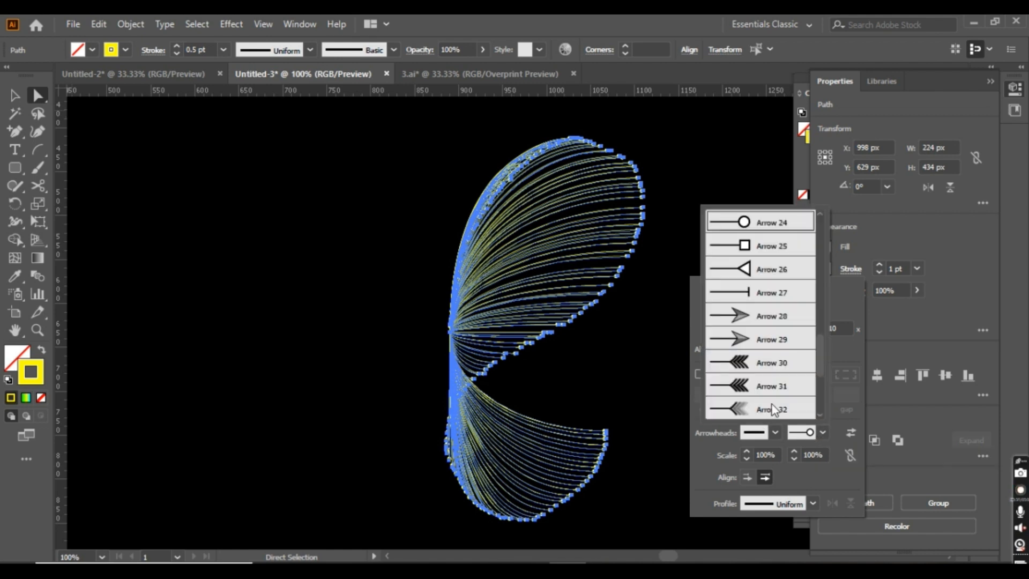
scroll(750, 370, up, 3)
click(744, 366)
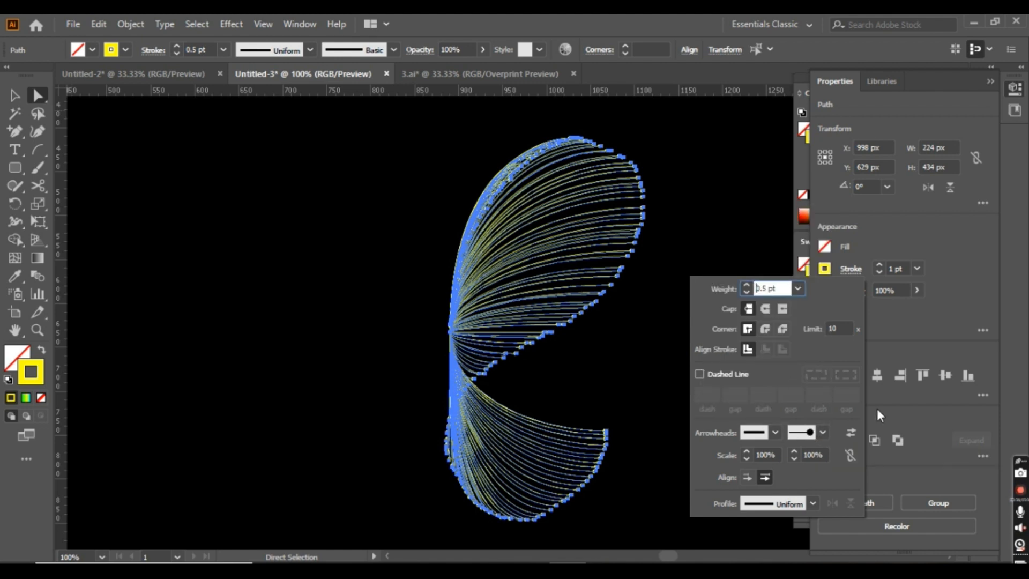
click(919, 408)
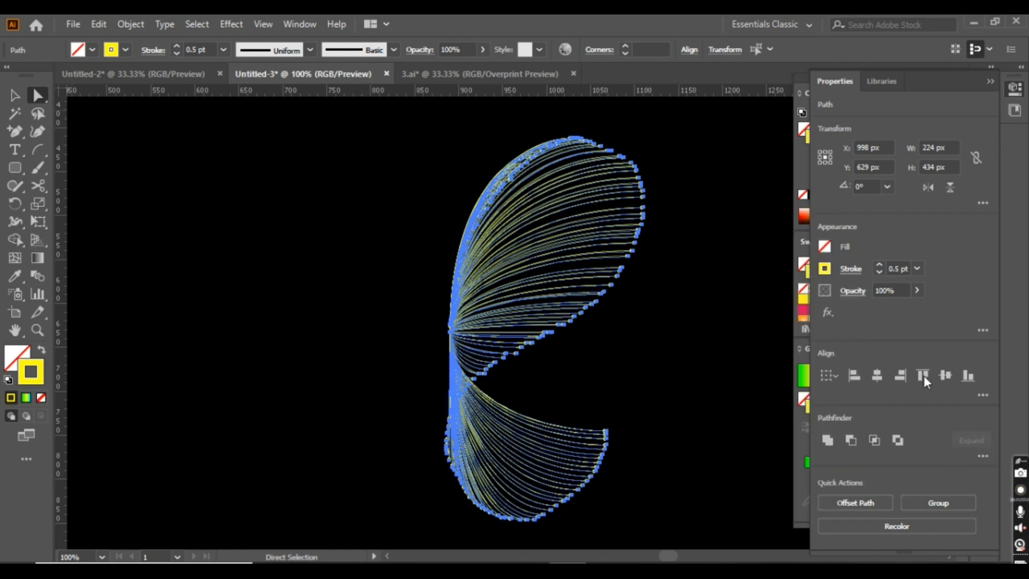
click(991, 82)
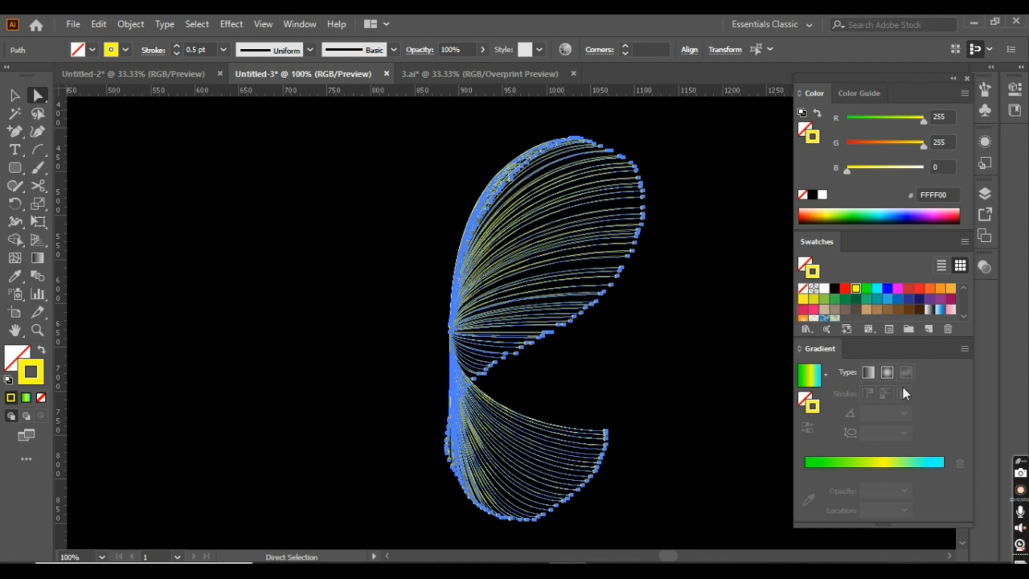
Apply the green-yellow-cyan gradient to the arcs' stroke and remove its green stop
click(849, 467)
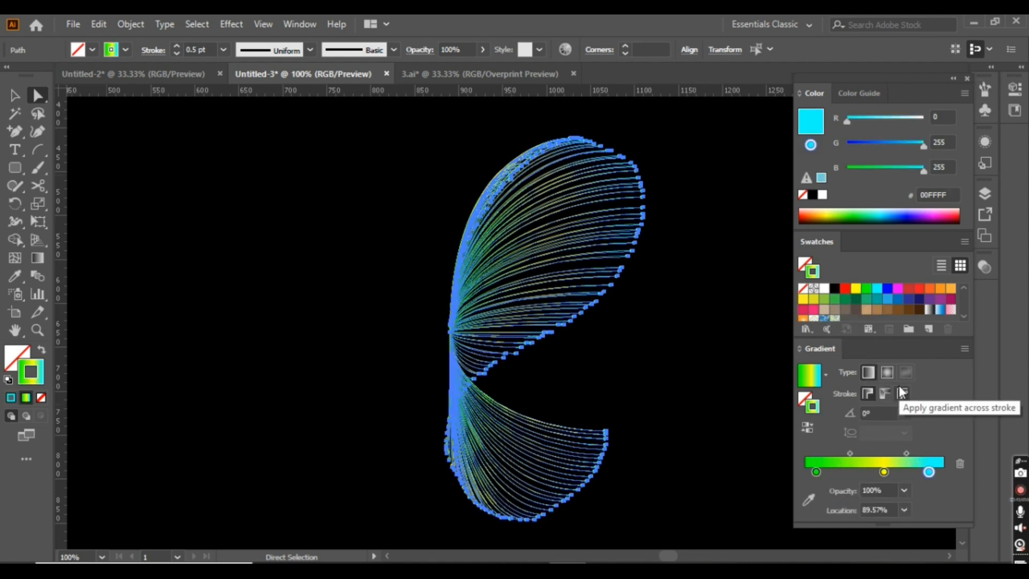
drag(886, 474, 880, 472)
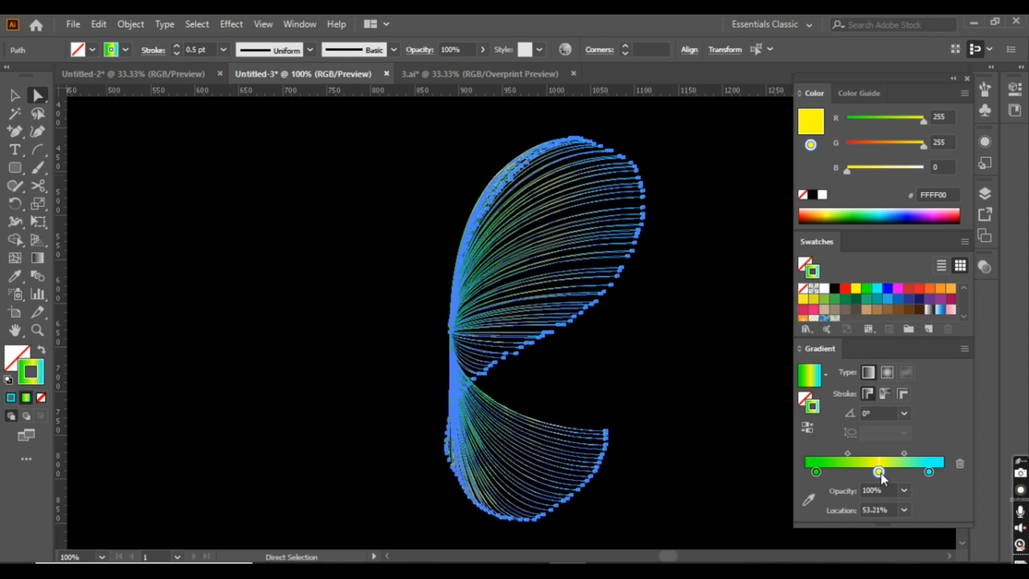
click(815, 472)
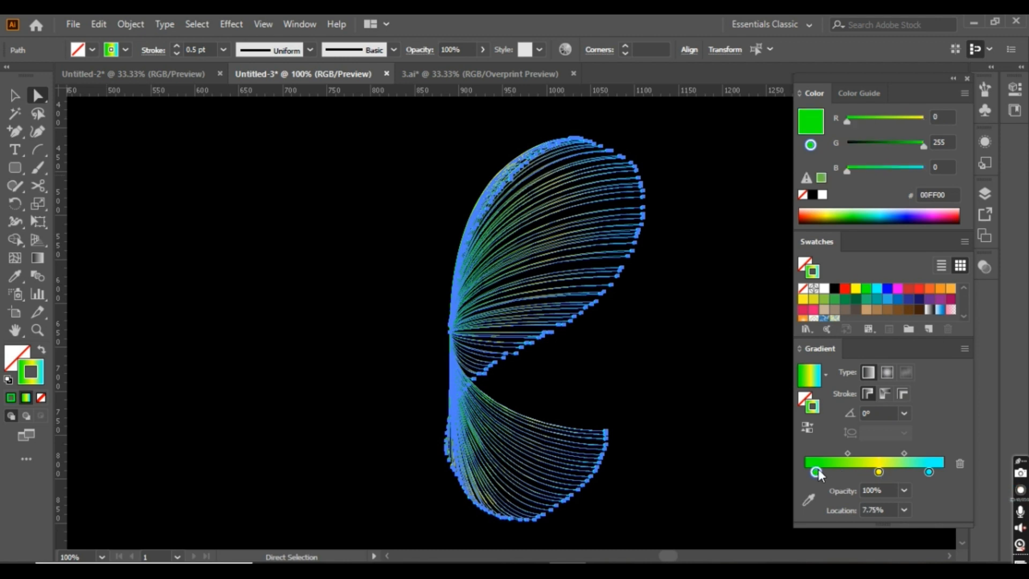
click(960, 464)
Add a second yellow stop to the stroke gradient and remove the cyan stop
click(928, 471)
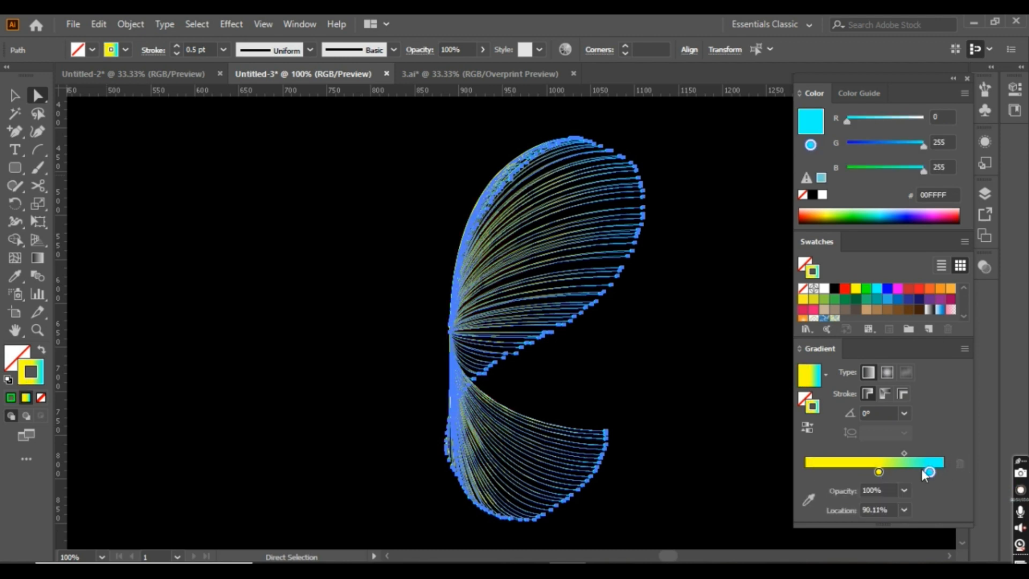
click(856, 472)
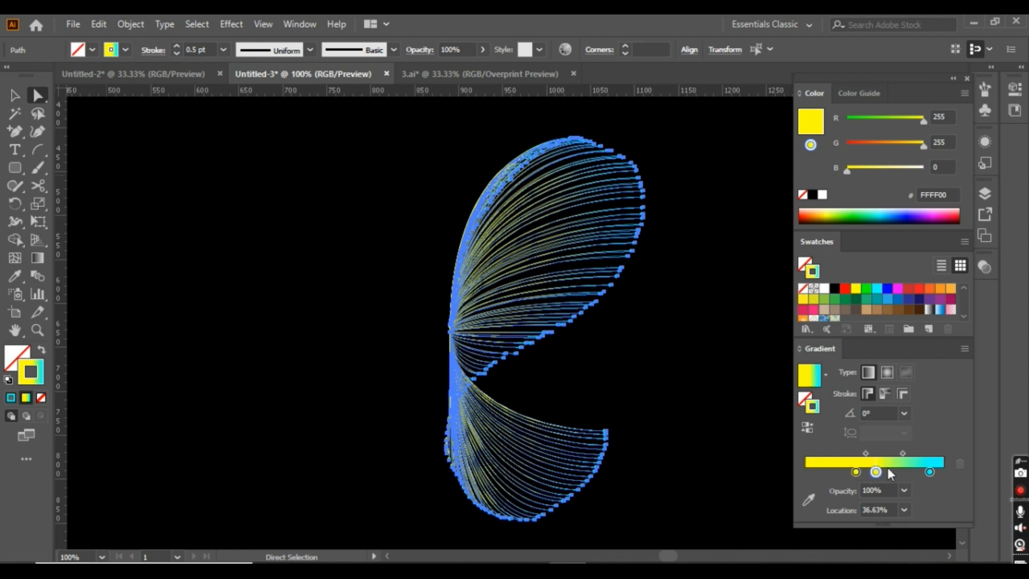
drag(887, 467, 886, 472)
click(930, 472)
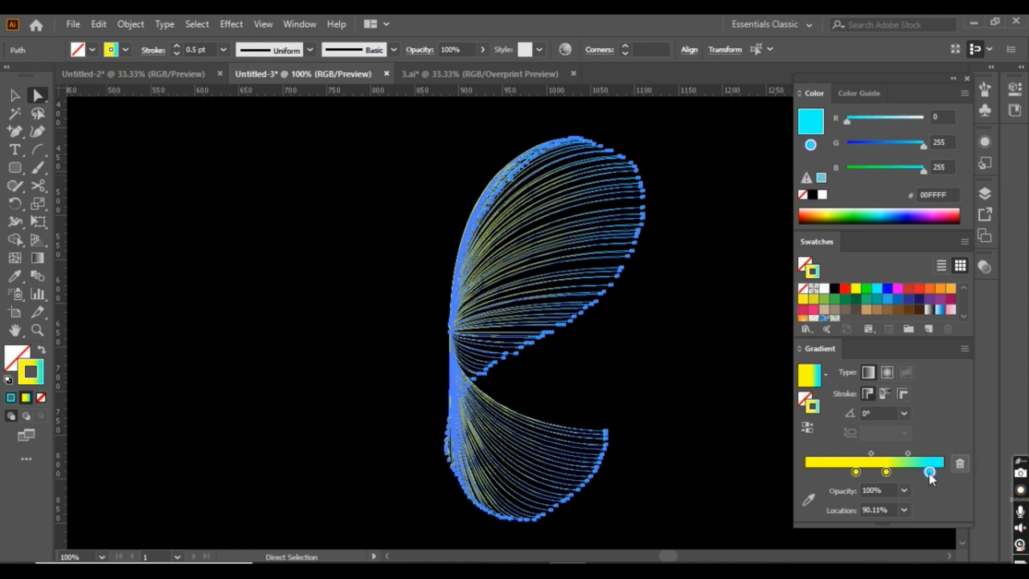
click(960, 464)
Move the yellow gradient stops to 5.61% and 100%, and add a cyan stop between them at 54.81%
drag(854, 472, 813, 471)
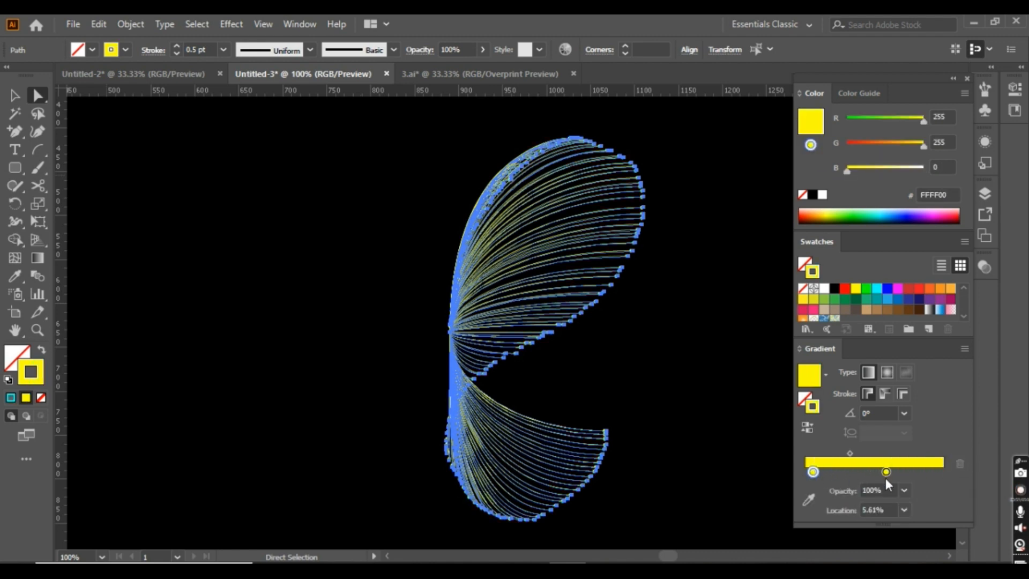
drag(886, 472, 943, 471)
scroll(868, 314, down, 1)
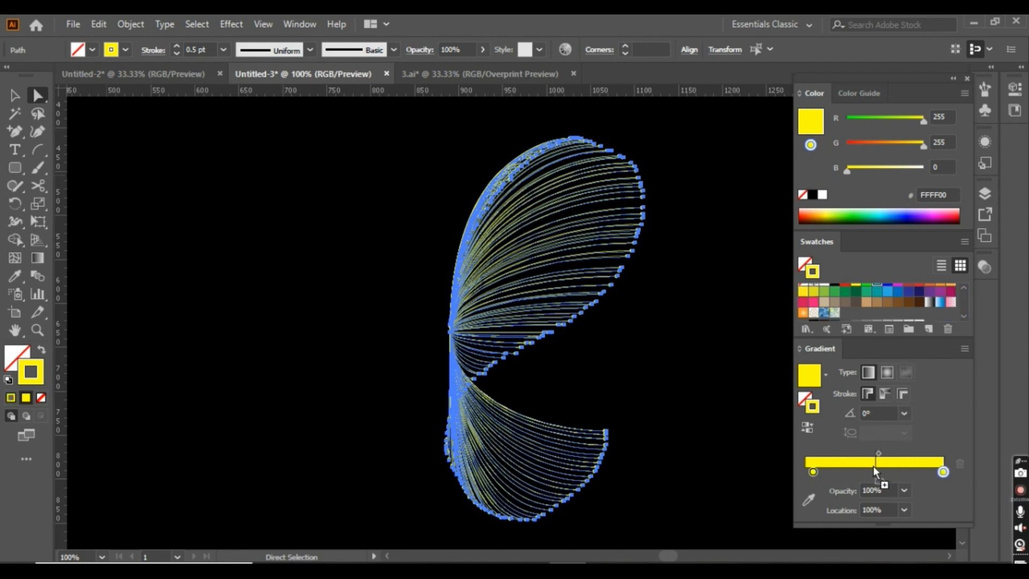
click(874, 470)
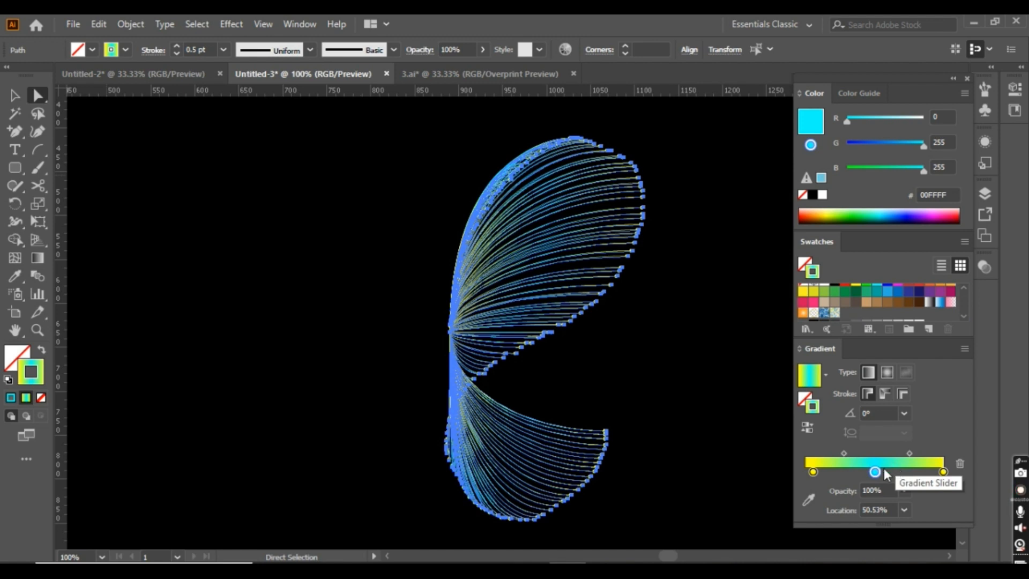
drag(874, 472, 881, 471)
Recolour the gradient's first stop green and move the cyan stop to 53.21%
scroll(849, 299, up, 1)
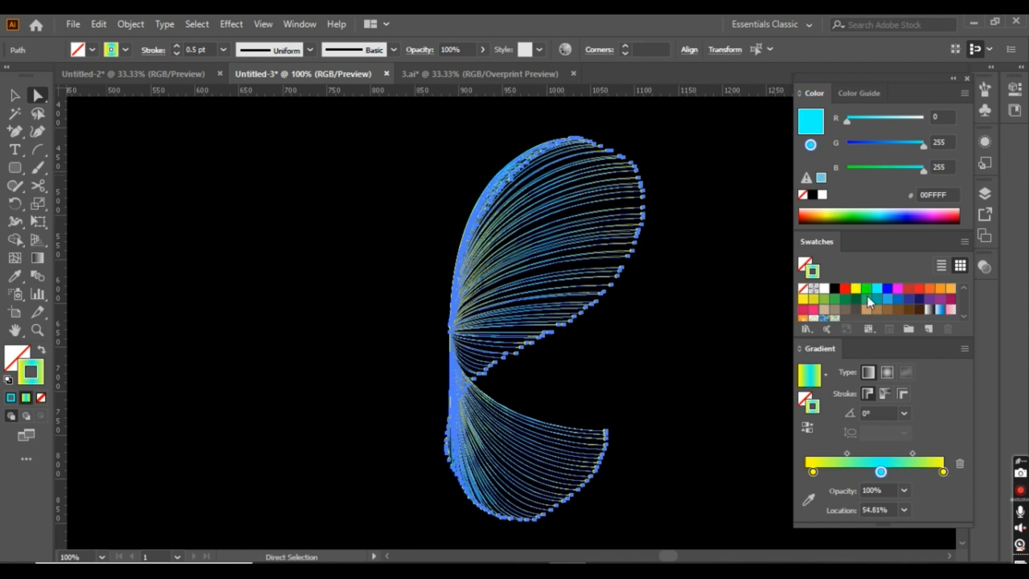
drag(866, 290, 812, 472)
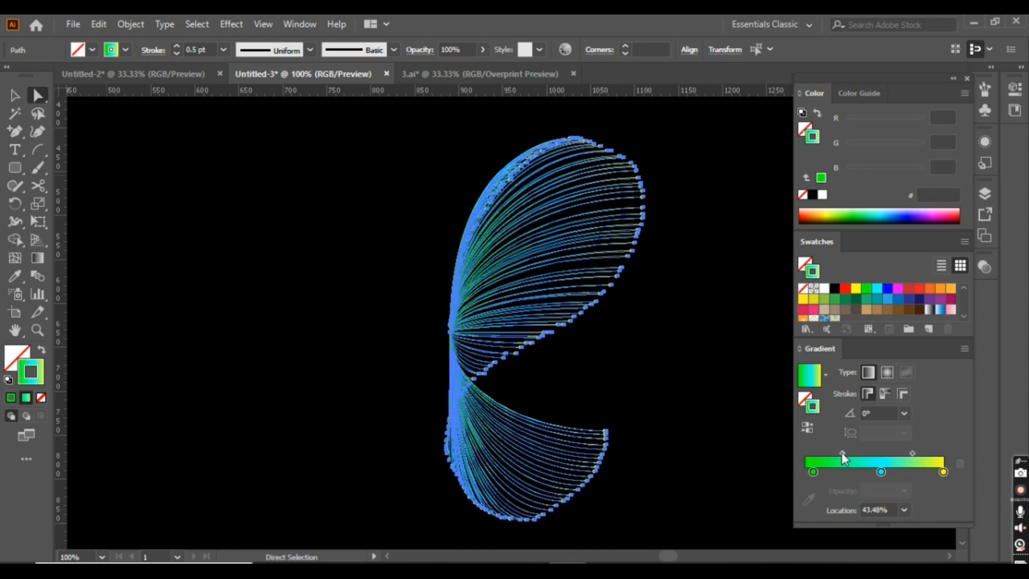
drag(880, 472, 879, 472)
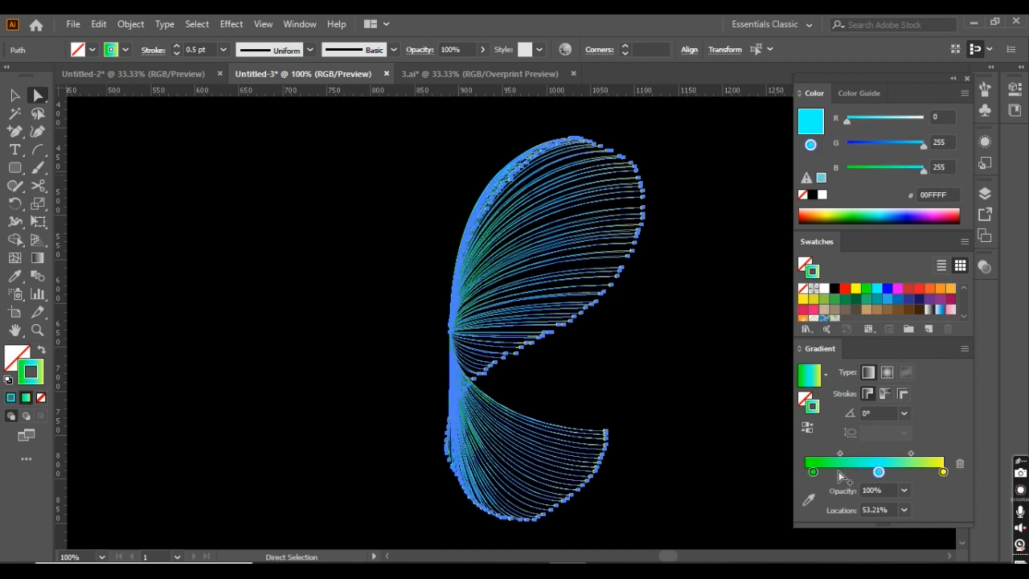
Switch the colour sliders to HSB, lower the green stop's brightness to about 88%, and deselect the arcs
click(812, 472)
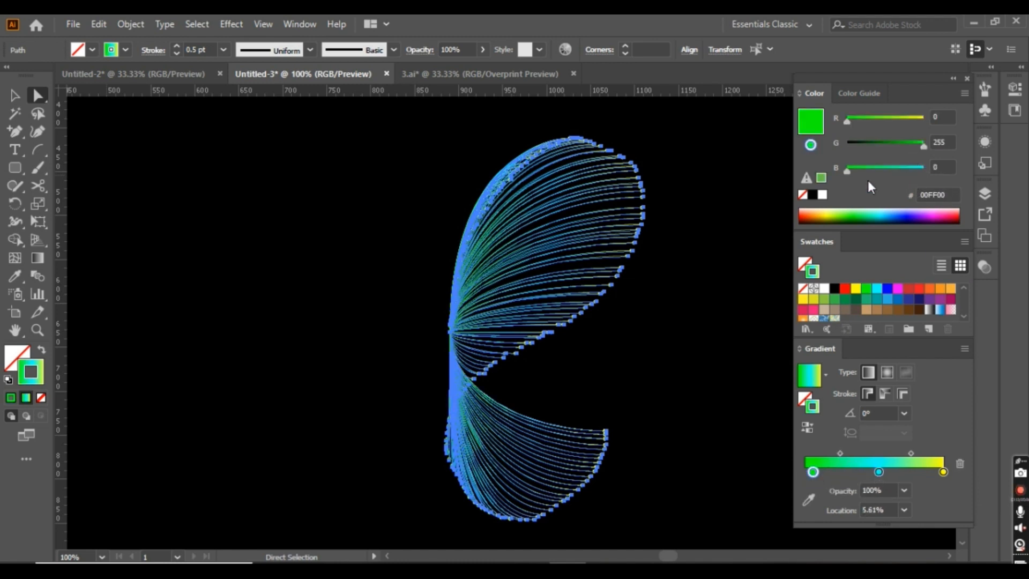
click(965, 92)
click(886, 138)
shift+click(844, 217)
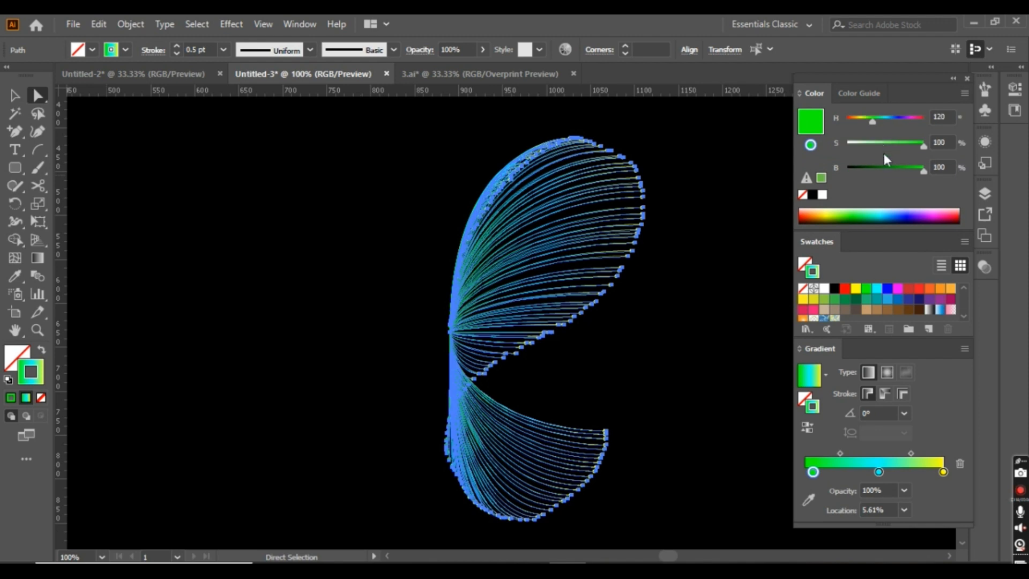
drag(922, 172, 914, 172)
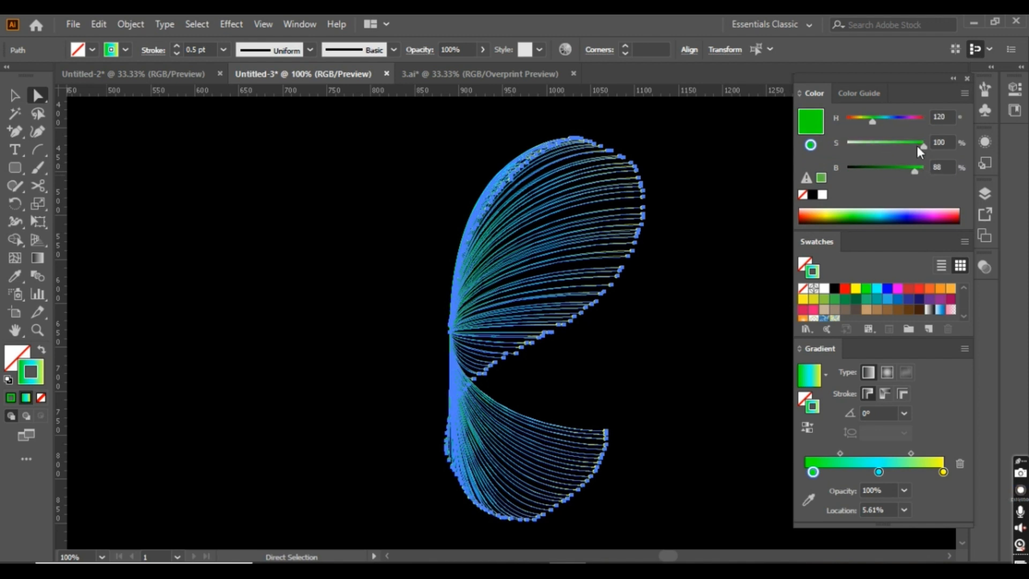
click(15, 95)
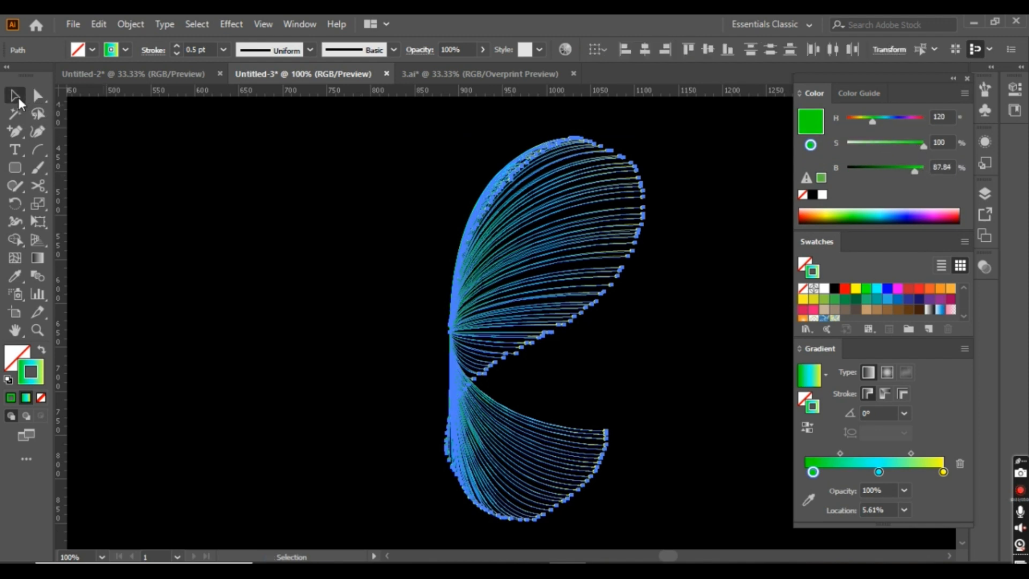
click(642, 261)
Select and delete the stray unstroked arc beside the wing
scroll(731, 261, down, 1)
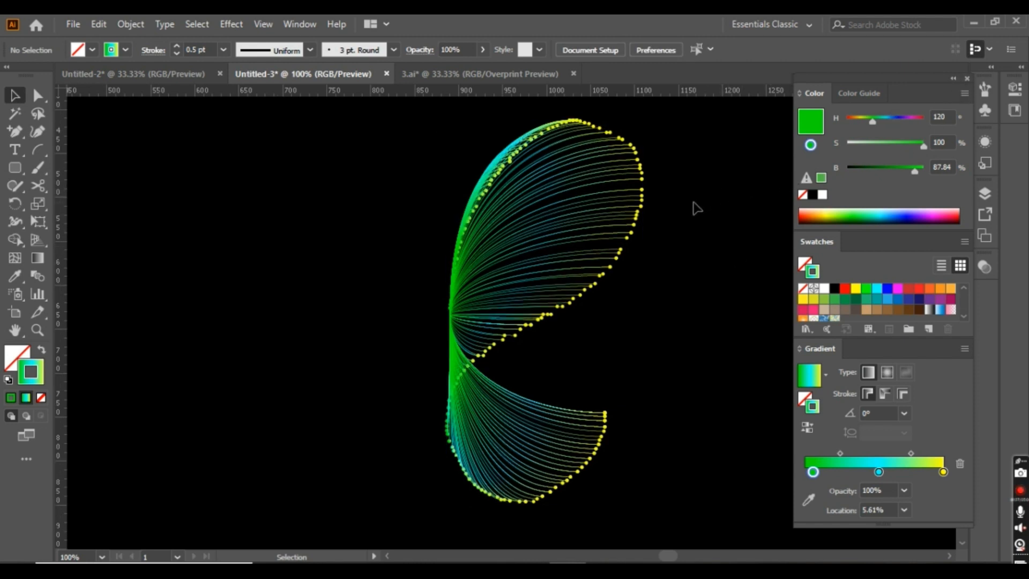
scroll(694, 206, right, 1)
scroll(692, 206, down, 1)
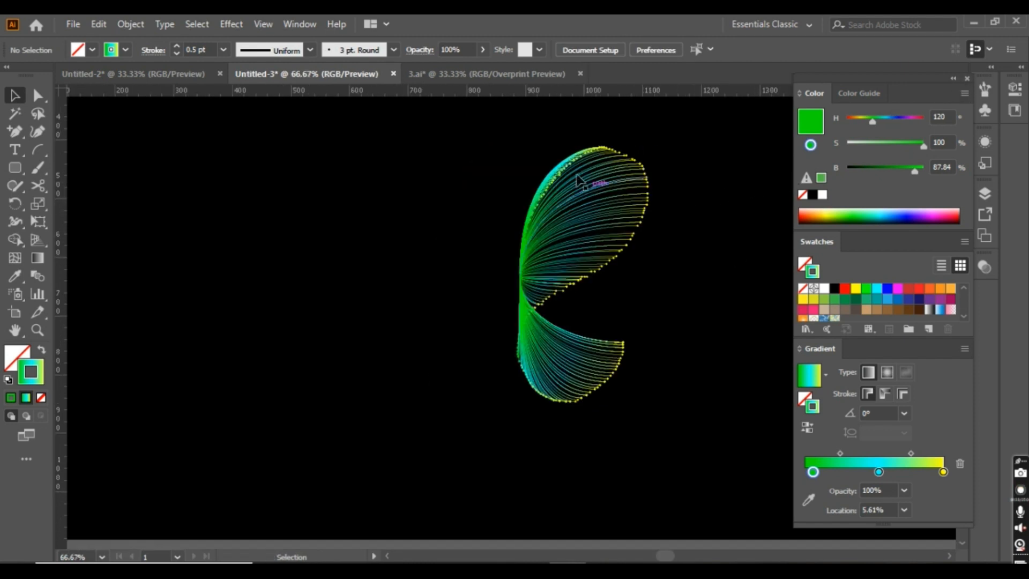
drag(476, 144, 707, 449)
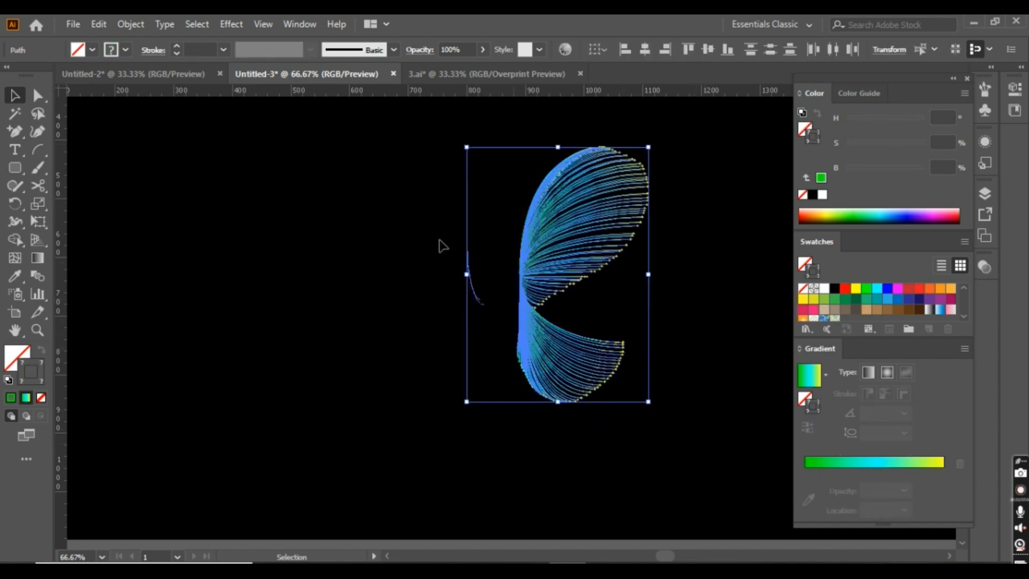
key(ctrl+h)
drag(440, 245, 446, 250)
drag(513, 287, 421, 258)
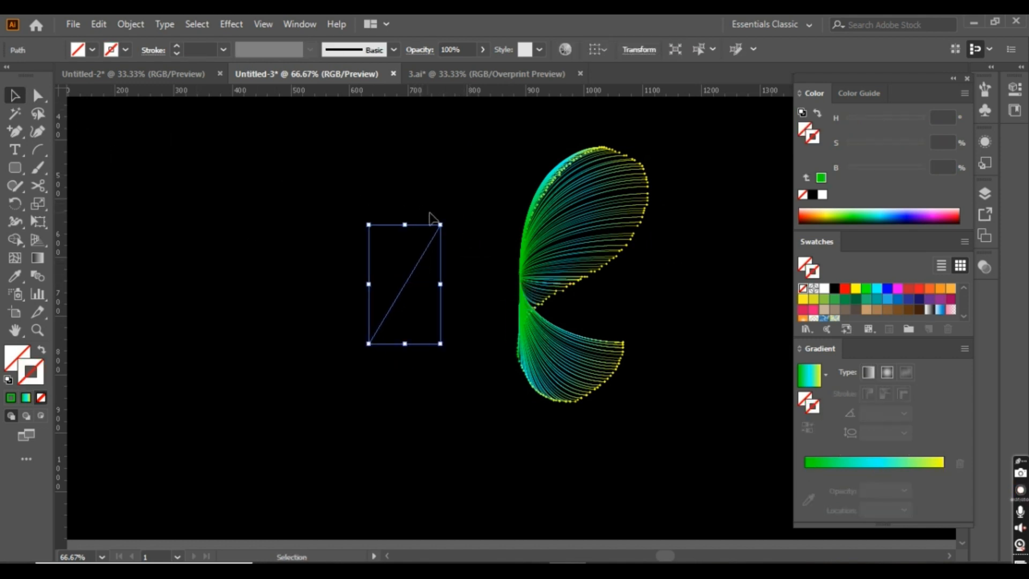
drag(431, 209, 506, 347)
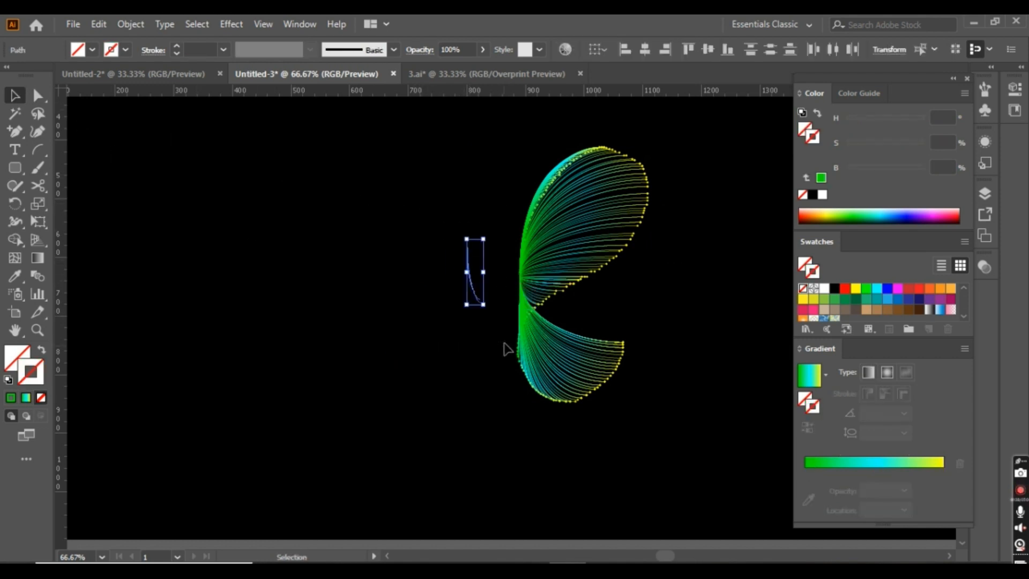
key(Delete)
Select the whole wing and reflect it across the vertical axis as a copy
drag(457, 142, 688, 433)
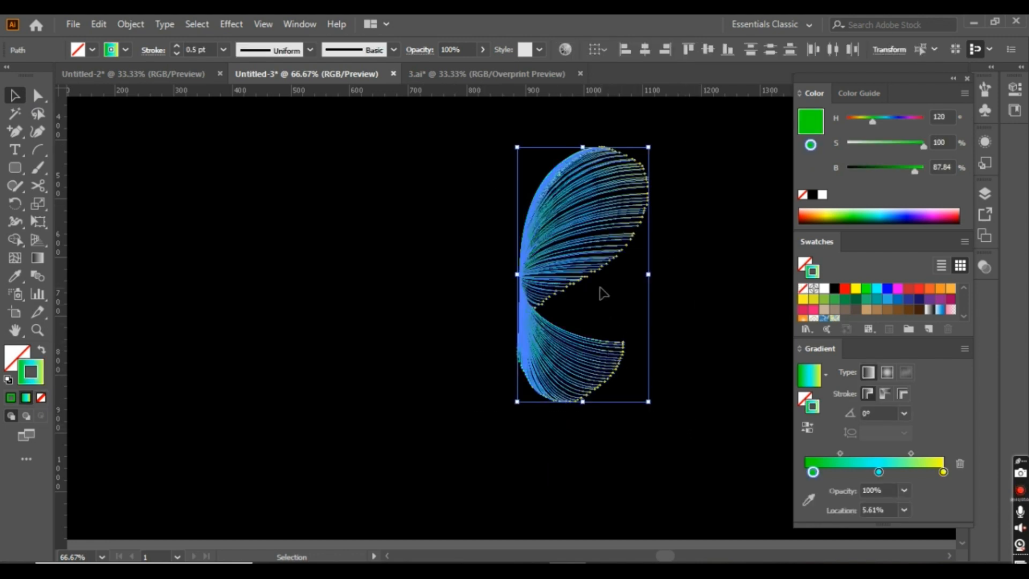
right_click(602, 293)
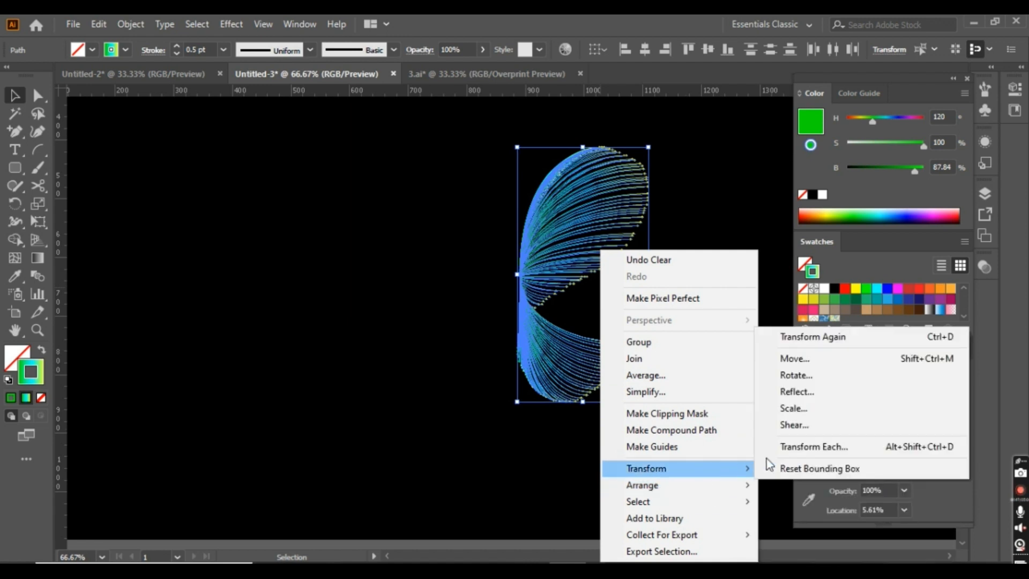
click(806, 391)
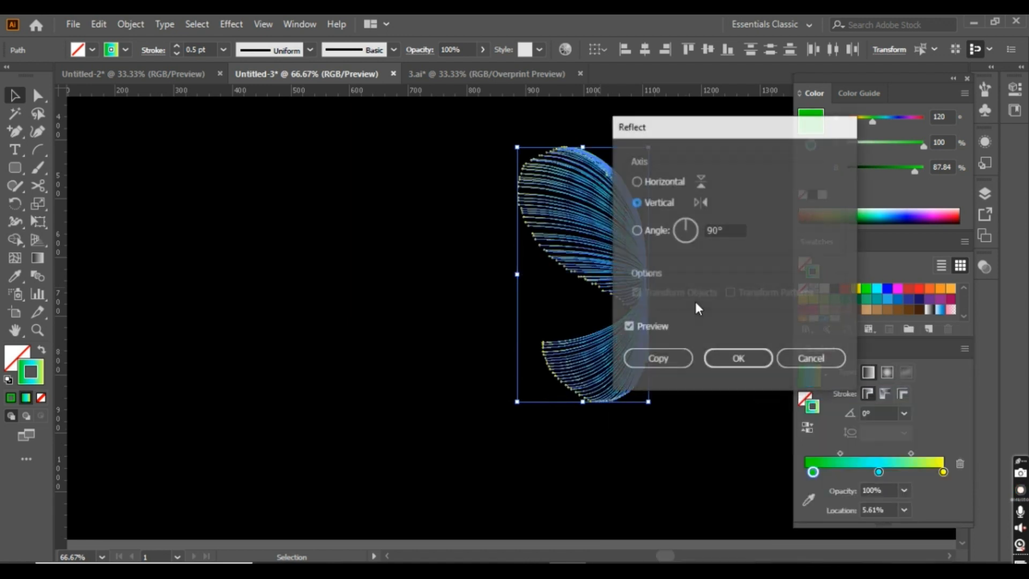
click(673, 364)
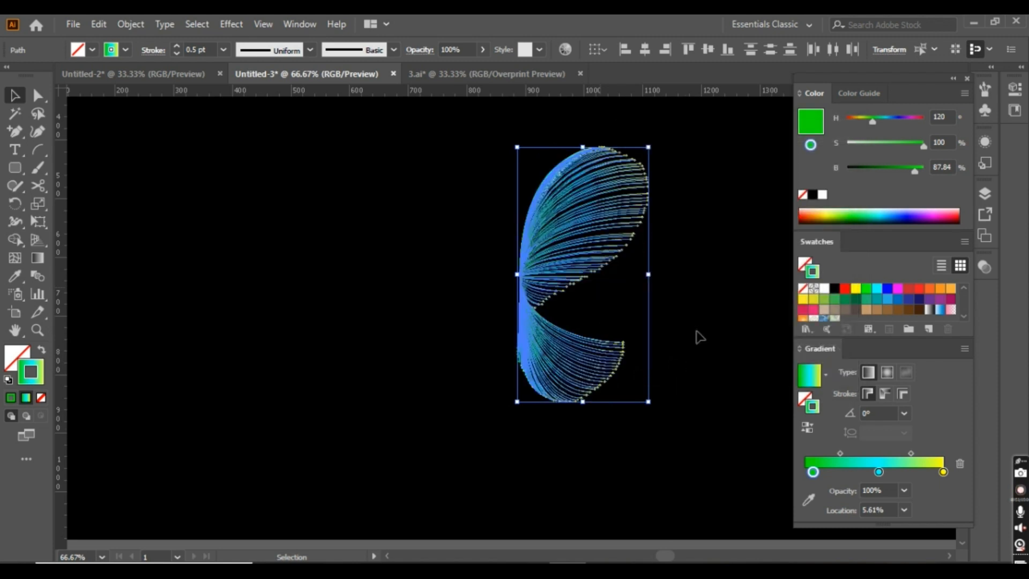
Shift the mirrored wing copy horizontally to the left until it is clear of the original wing
key(shift+Left)
key(shift+Left)
key(shift+Left)
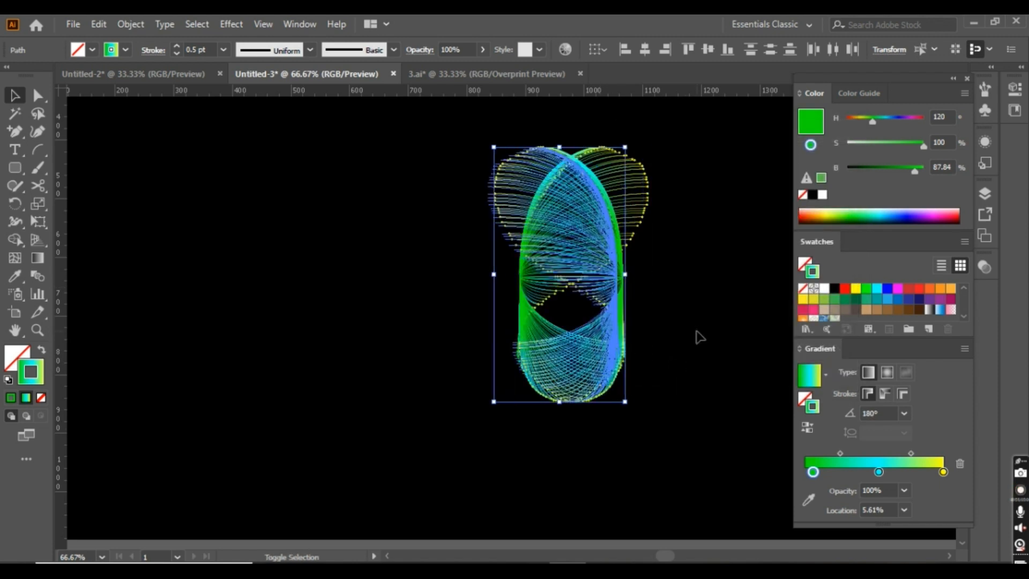
key(shift+Left)
key(shift+Left)
key(shift+Left)
key(shift+Left)
key(shift+Left)
key(shift+Left)
key(shift+Left)
key(shift+Left)
key(shift+Left)
key(shift+Left)
key(shift+Left)
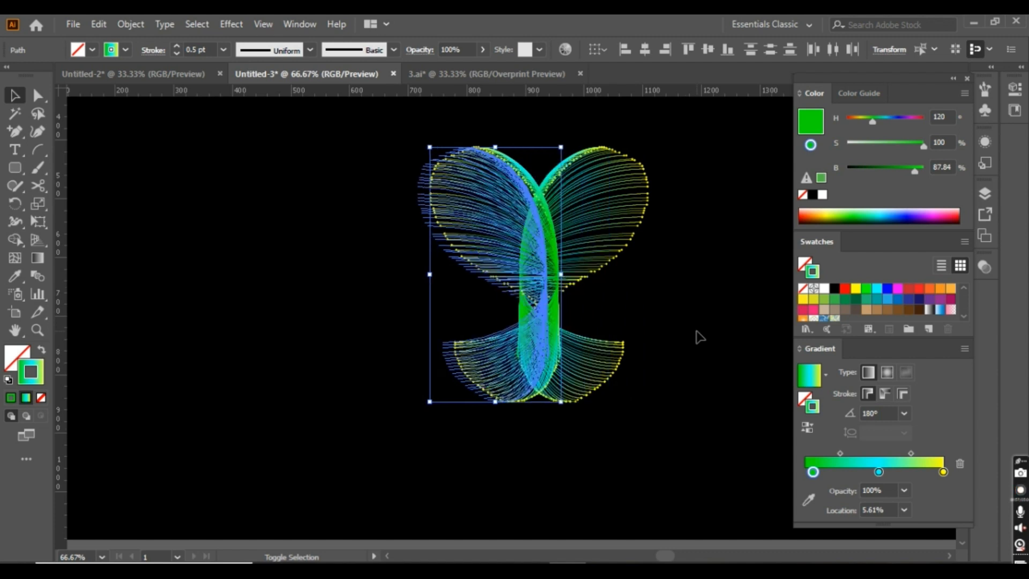
key(shift+Left)
key(shift+Left)
key(shift+Left)
key(shift+Left)
key(shift+Left)
key(shift+Left)
key(shift+Left)
key(shift+Left)
key(shift+Left)
key(shift+Left)
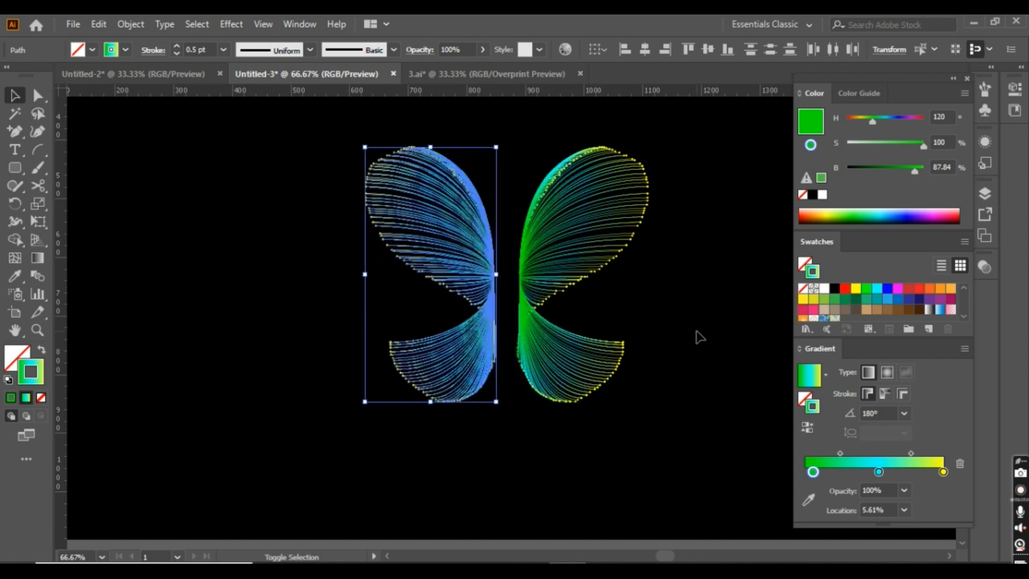
Nudge the mirrored wing back towards the original in small increments to narrow the central gap
key(Right)
key(Right)
key(Right)
key(Right)
key(Right)
key(Right)
key(Right)
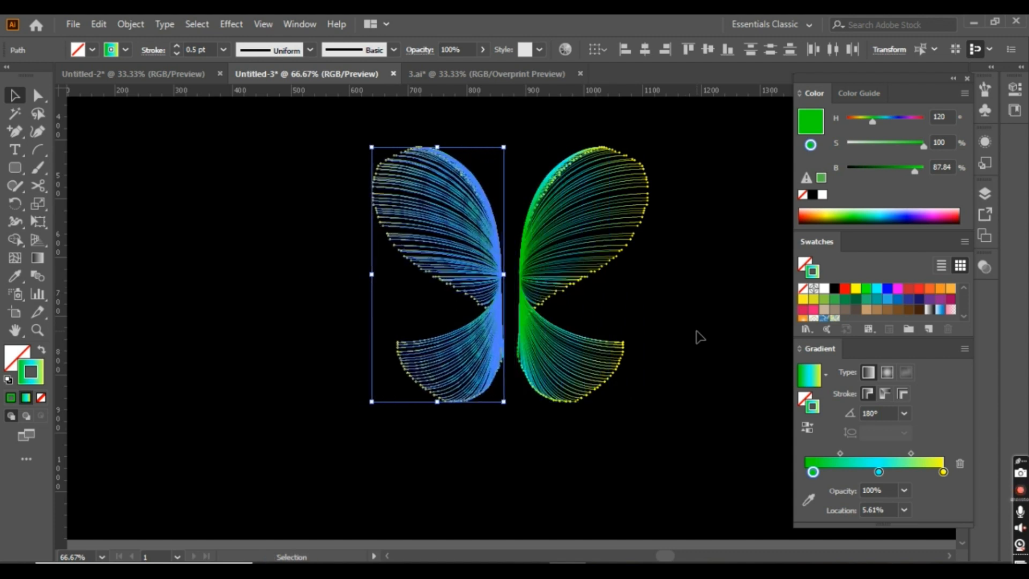
key(Right)
key(Right)
key(Right)
key(Right)
key(Right)
key(Right)
key(Right)
key(Right)
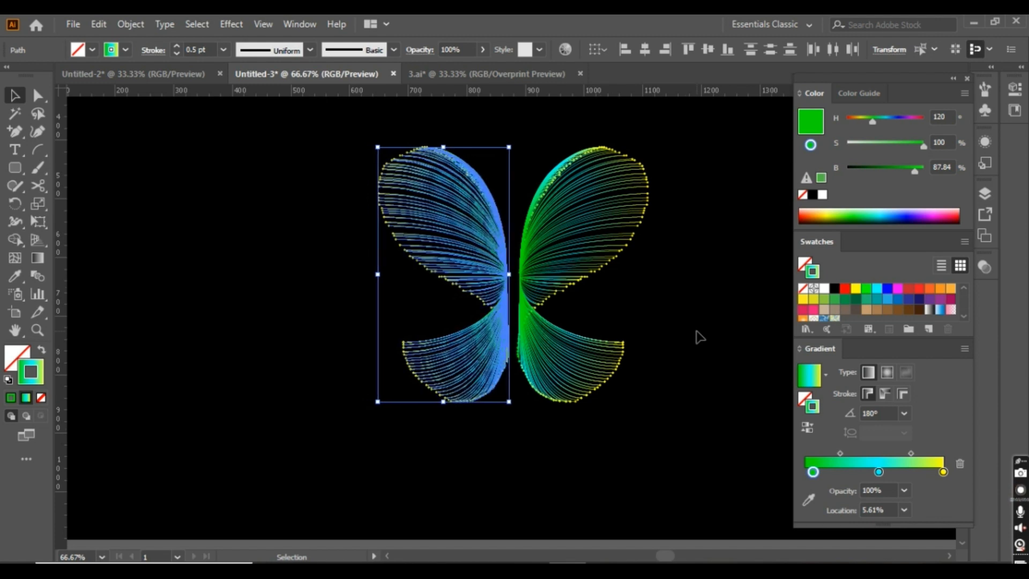
key(Right)
key(Right)
key(Right)
key(Right)
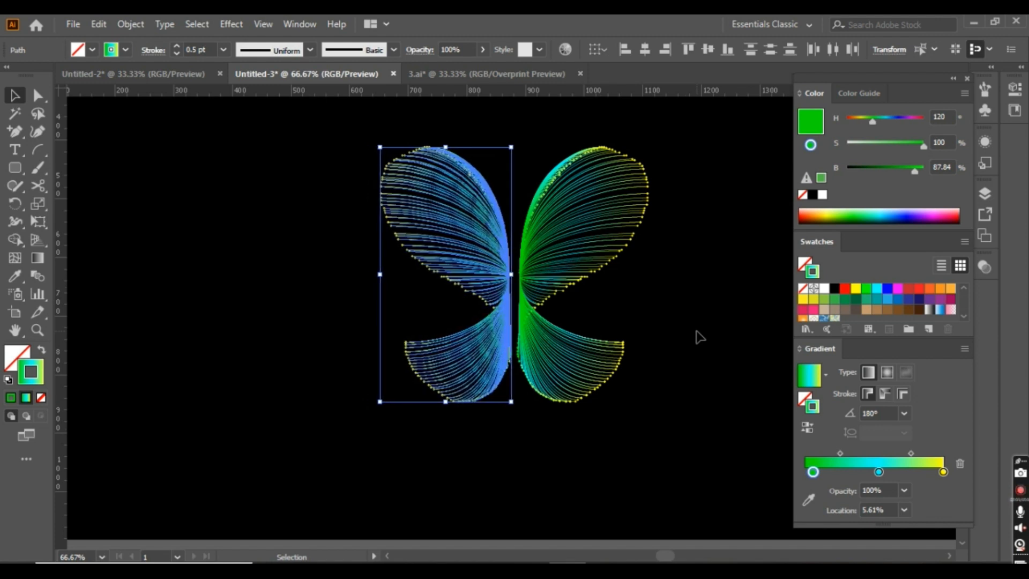
key(shift+Right)
key(shift+Right)
key(shift+Right)
key(shift+Right)
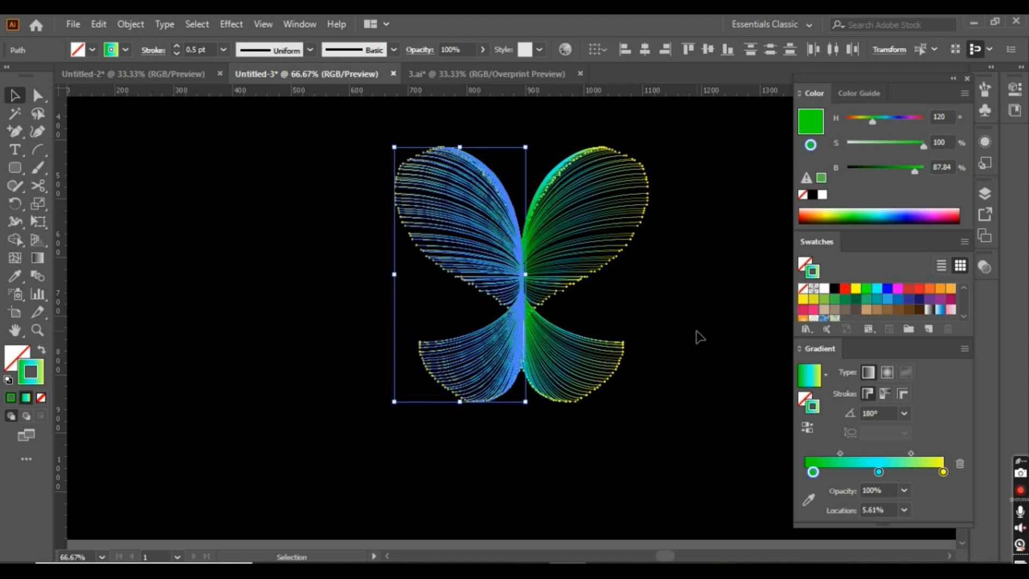
key(shift+Left)
key(shift+Left)
key(shift+Left)
key(shift+Left)
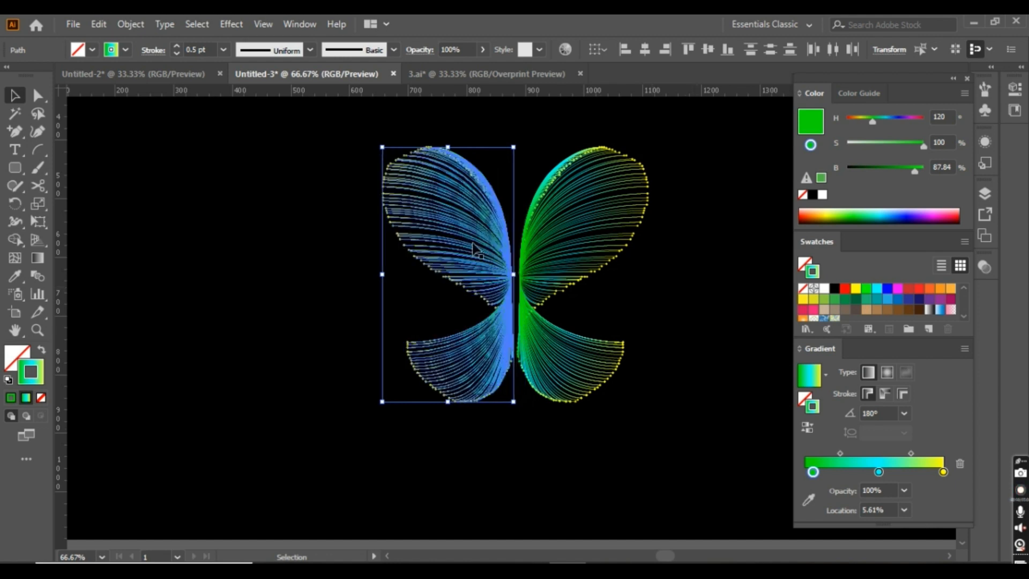
Reselect the mirrored wing, nudge it right until its inner edge meets the original wing's inner edge, and deselect it
click(281, 165)
drag(312, 144, 518, 405)
key(Right)
key(Right)
key(Right)
key(Right)
key(Right)
key(Right)
key(Right)
key(Right)
key(Right)
key(Right)
key(Right)
key(Right)
key(Right)
key(Right)
key(Right)
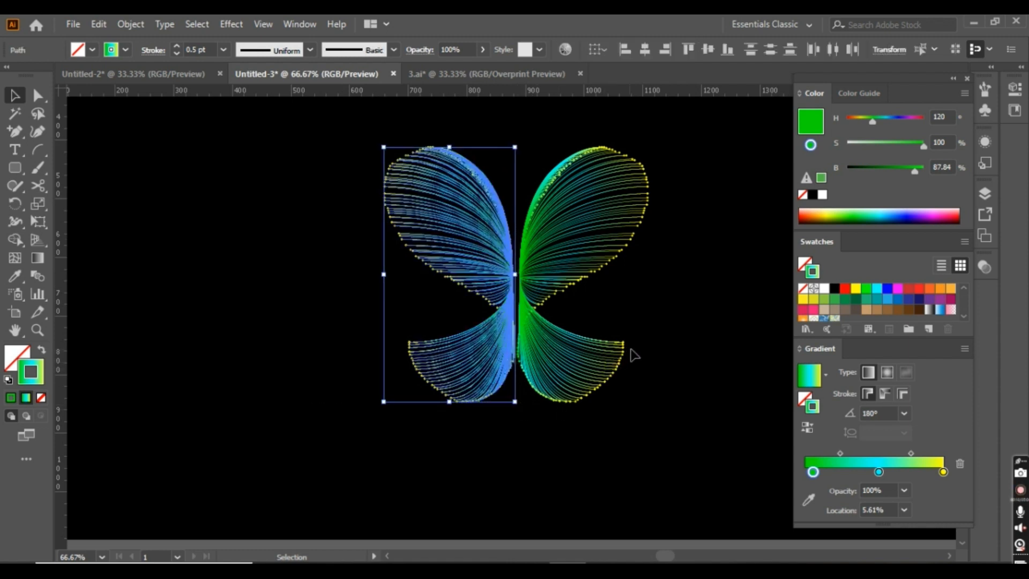
key(Right)
key(Right)
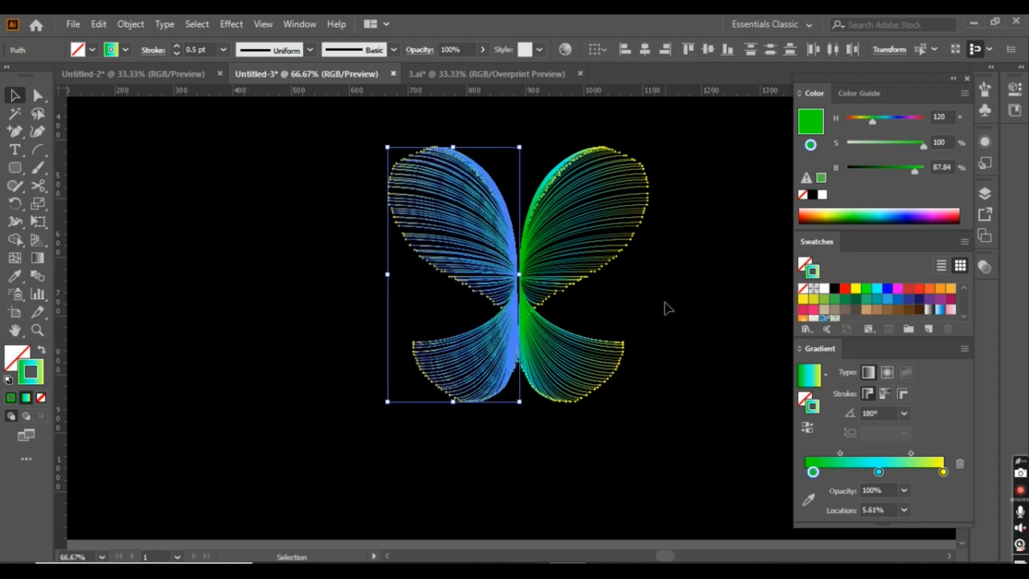
click(668, 308)
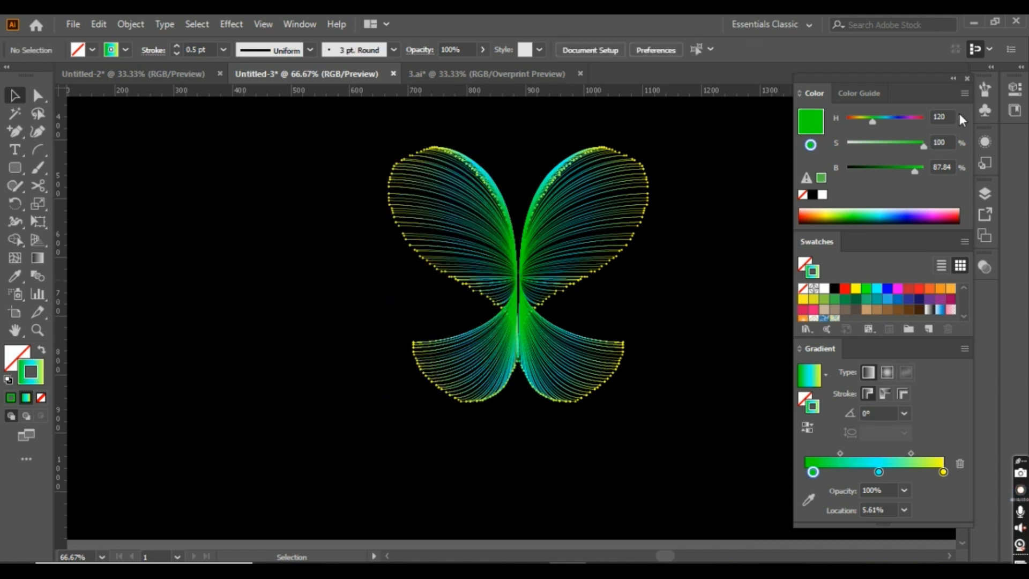
Draw an antenna arc about 129 px wide above the right wing and shift it slightly down and right
scroll(610, 276, up, 2)
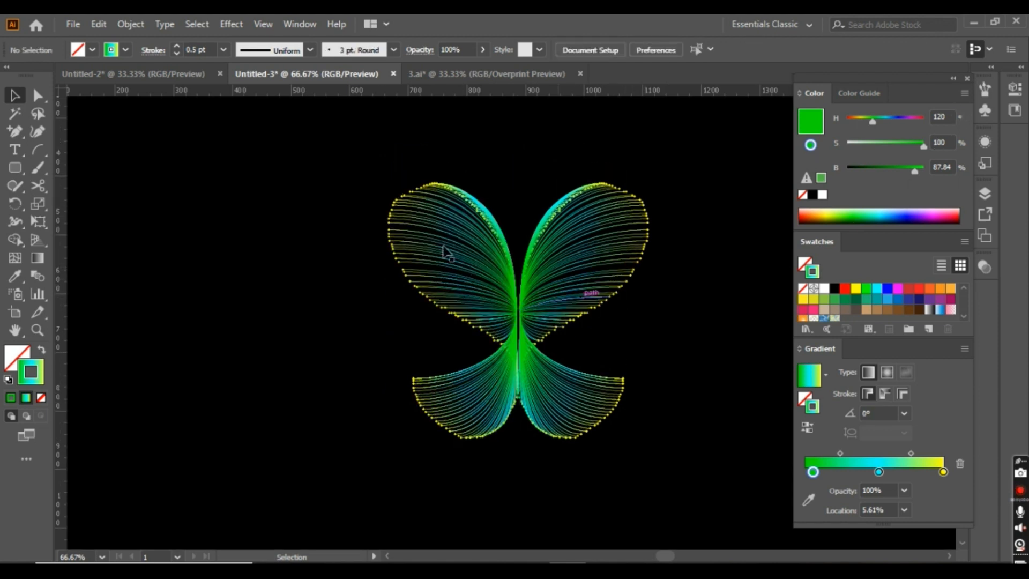
click(37, 150)
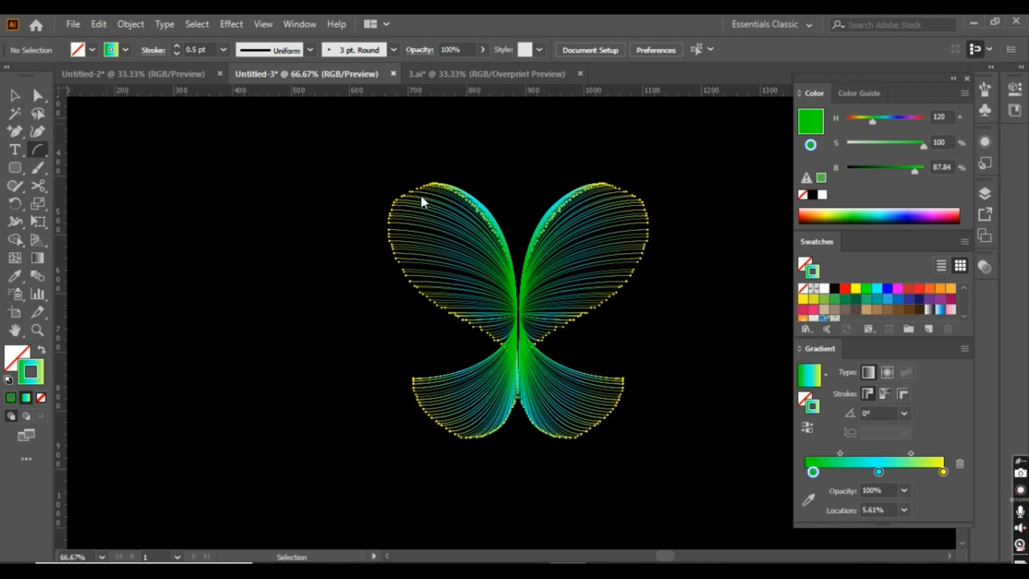
drag(523, 231, 596, 147)
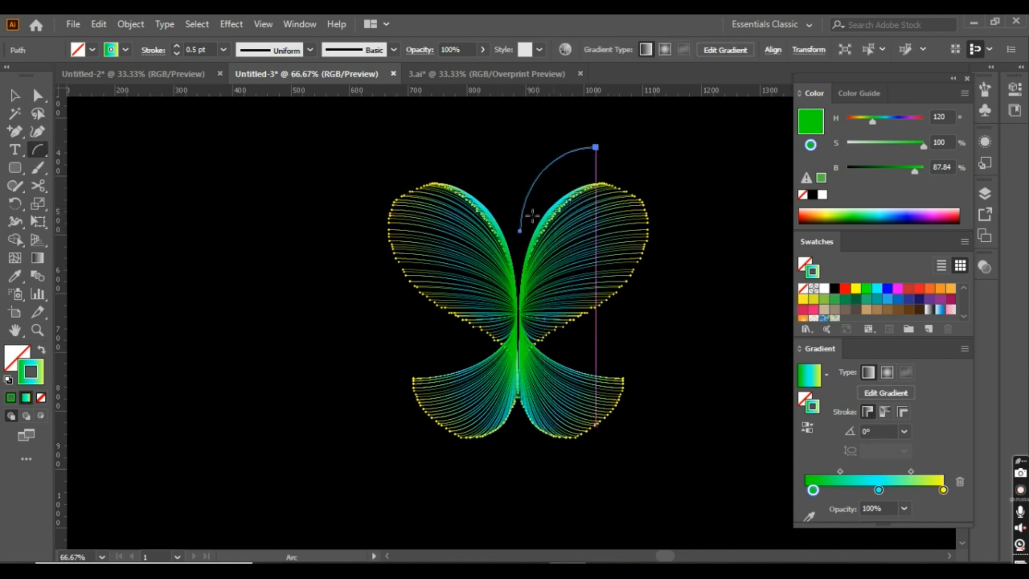
key(a)
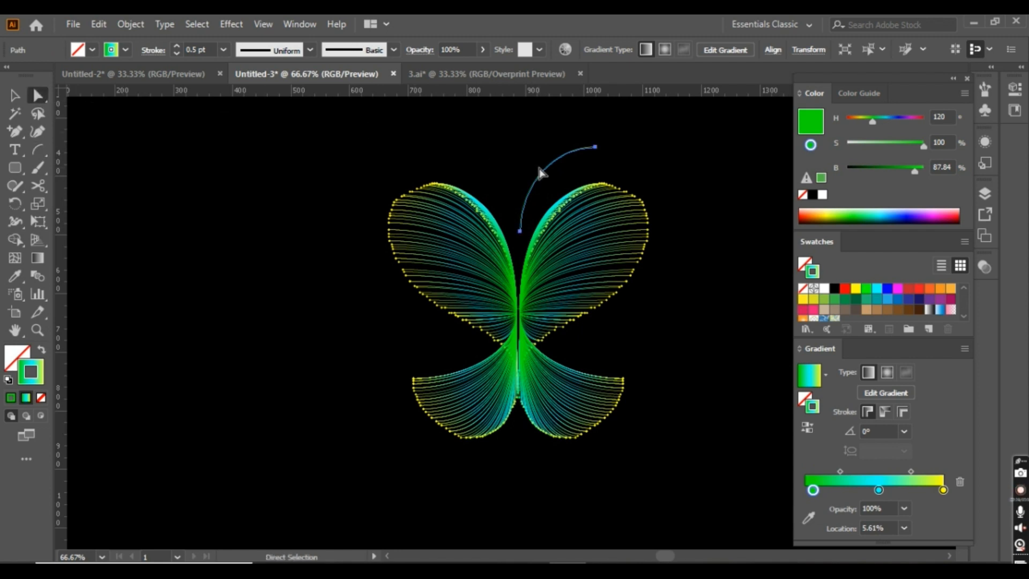
drag(546, 174, 552, 184)
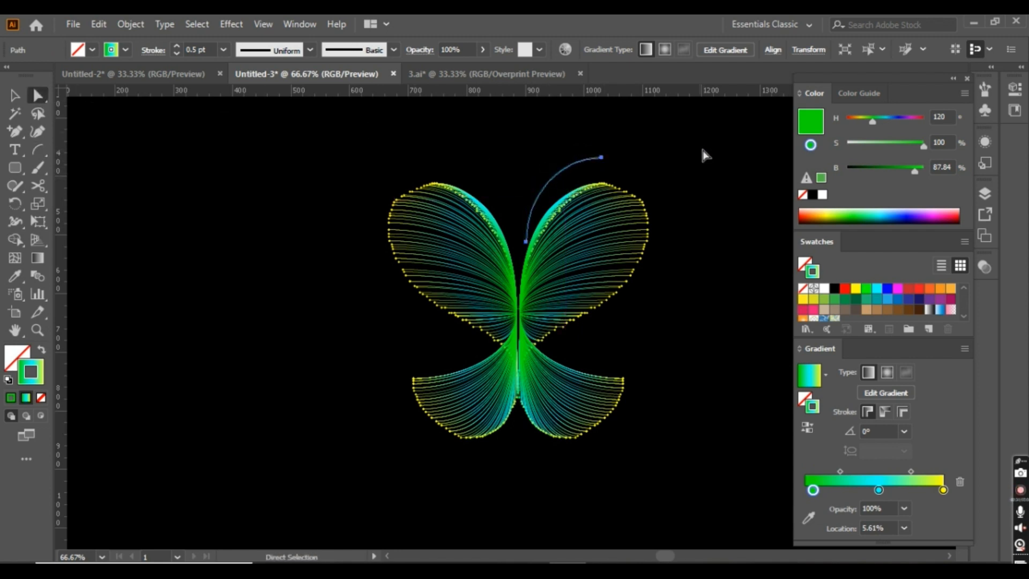
Reflect the antenna arc vertically as a copy and place the copy above the left wing
right_click(558, 175)
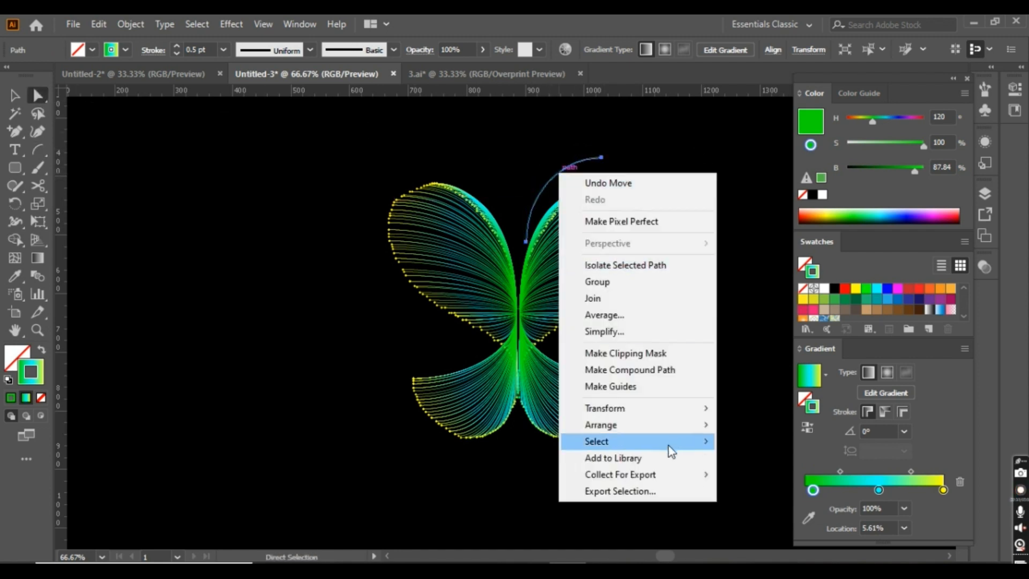
mouse_move(649, 421)
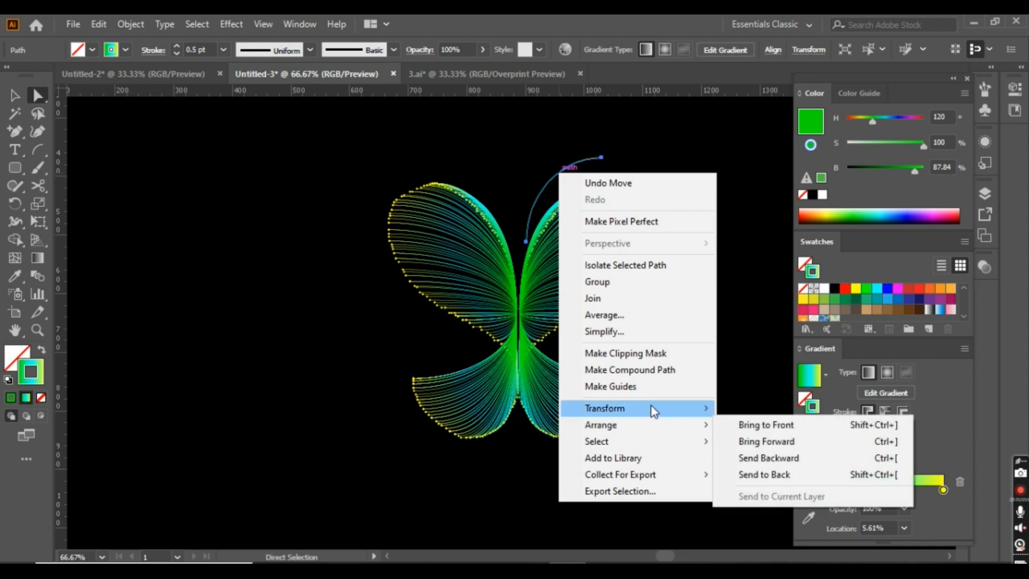
click(766, 464)
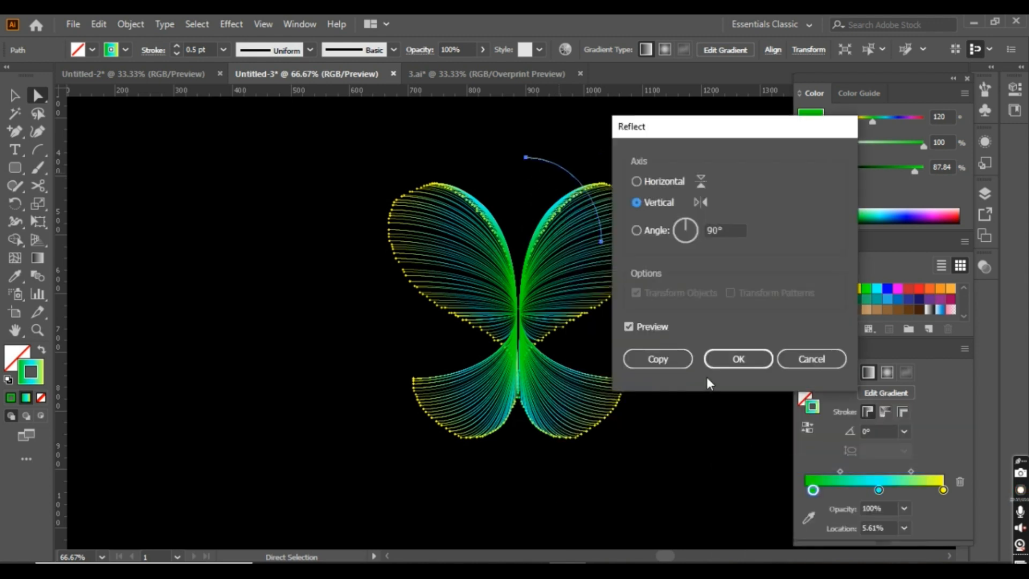
click(660, 364)
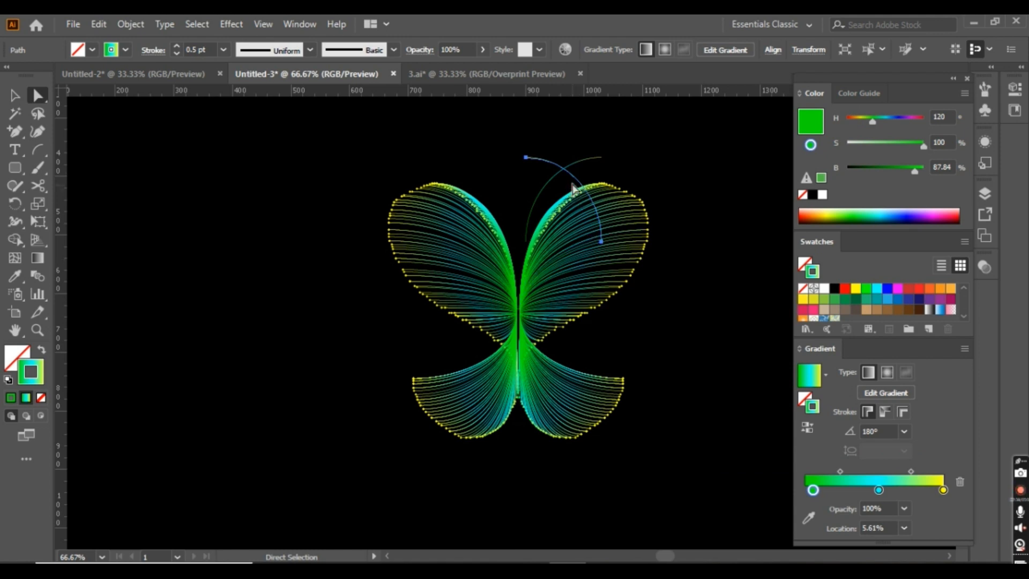
drag(561, 179, 479, 184)
click(632, 178)
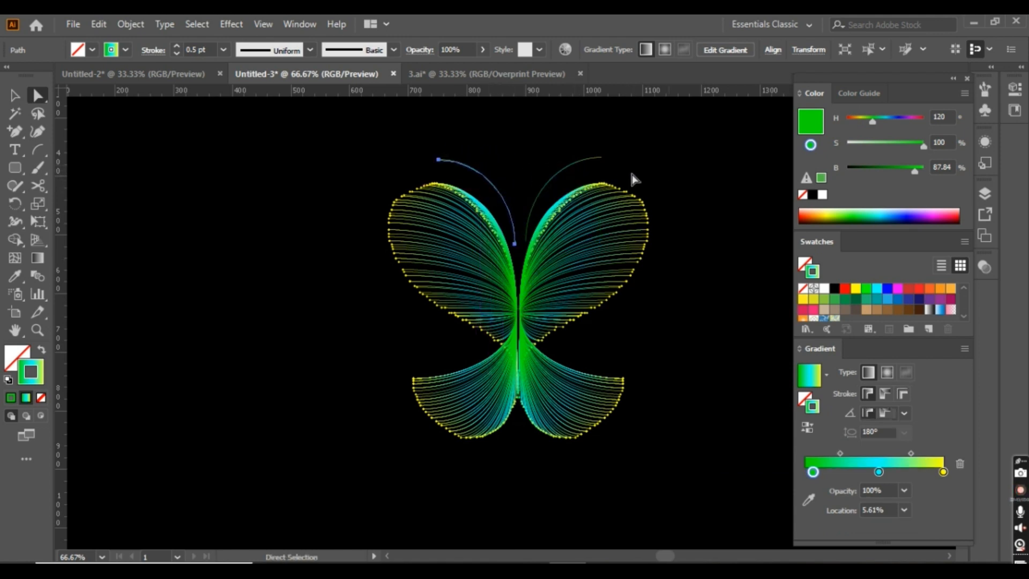
Bend both antenna arcs so their tops bulge upward and their outer tips curl down, and deselect them
click(509, 209)
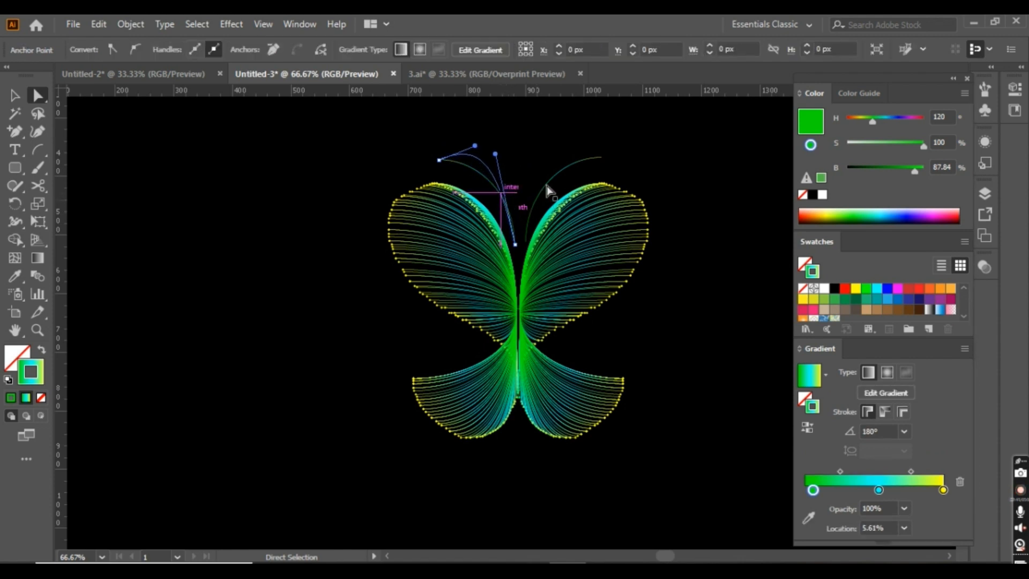
click(554, 177)
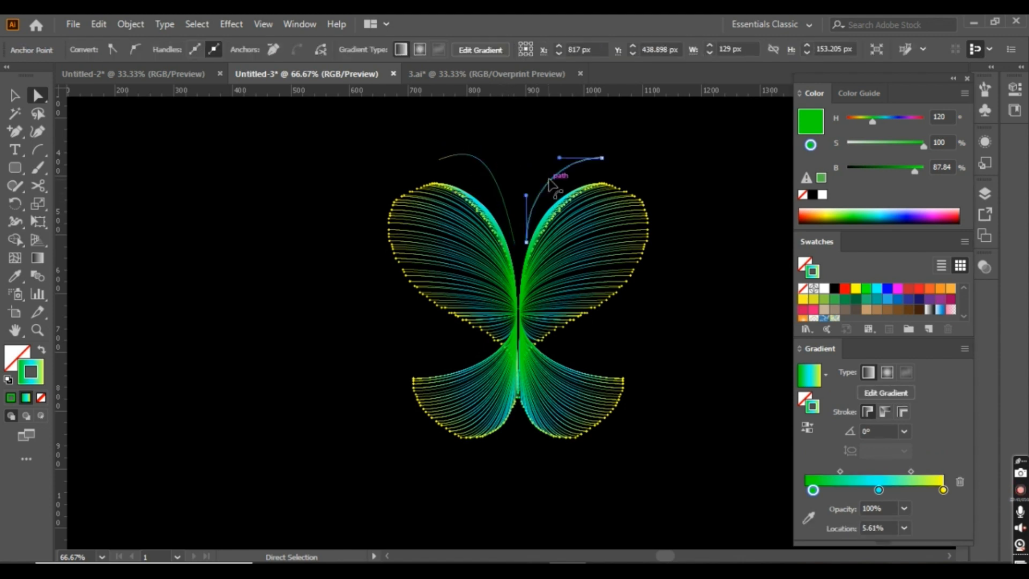
click(600, 169)
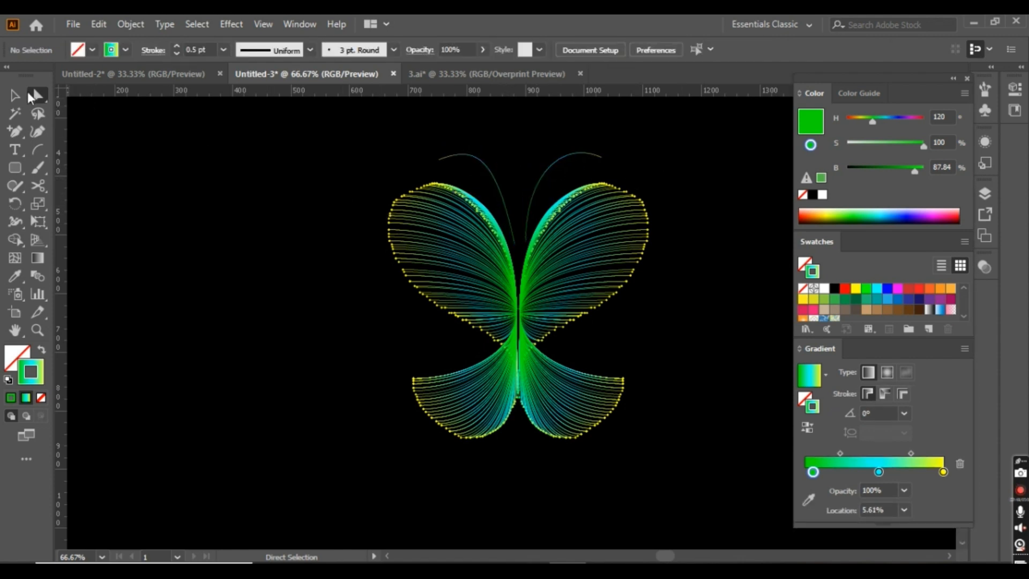
Adjust the antennas' positions so they sit symmetrically on either side of the butterfly's centre
key(v)
drag(503, 189, 543, 187)
click(715, 168)
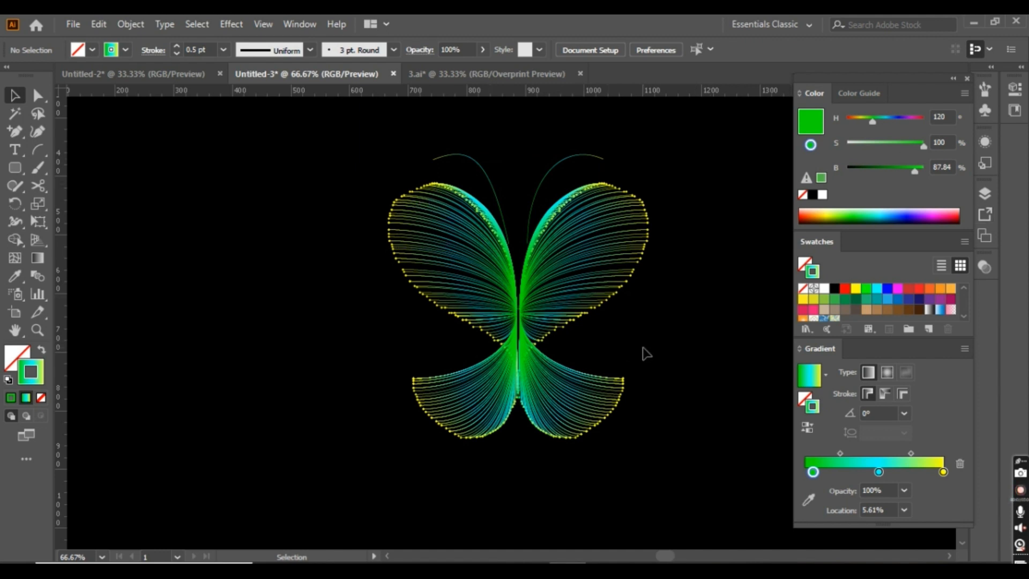
Add the Arrow 39 asterisk arrowhead to the outer ends of both antenna strokes
key(ctrl+equal)
scroll(646, 359, down, 3)
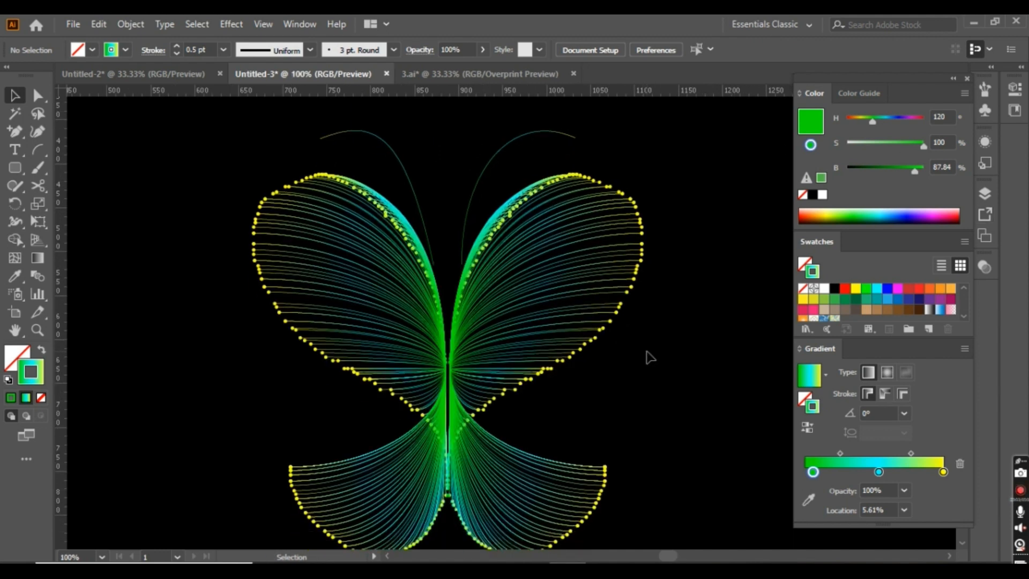
scroll(649, 358, up, 2)
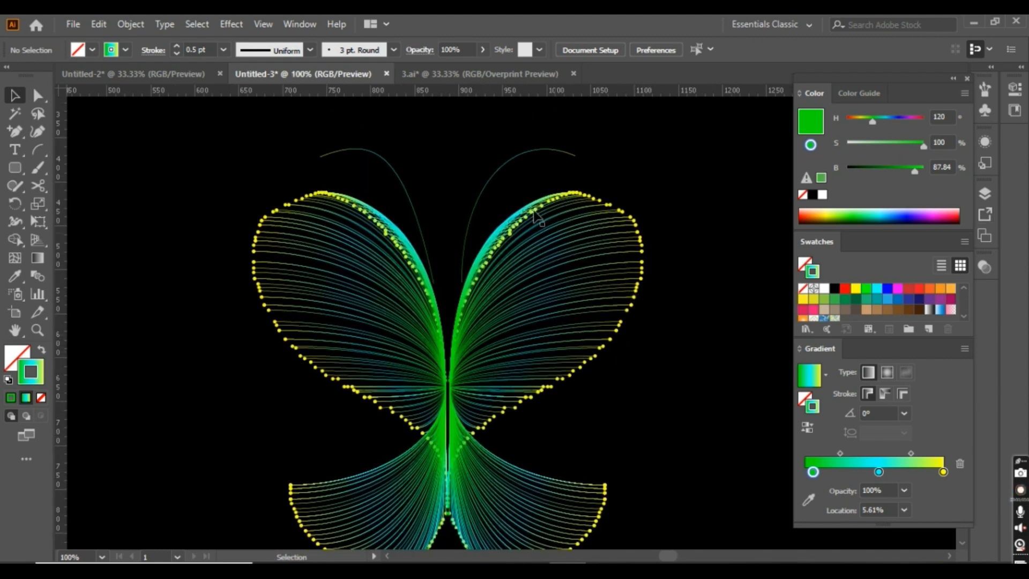
drag(485, 150, 600, 178)
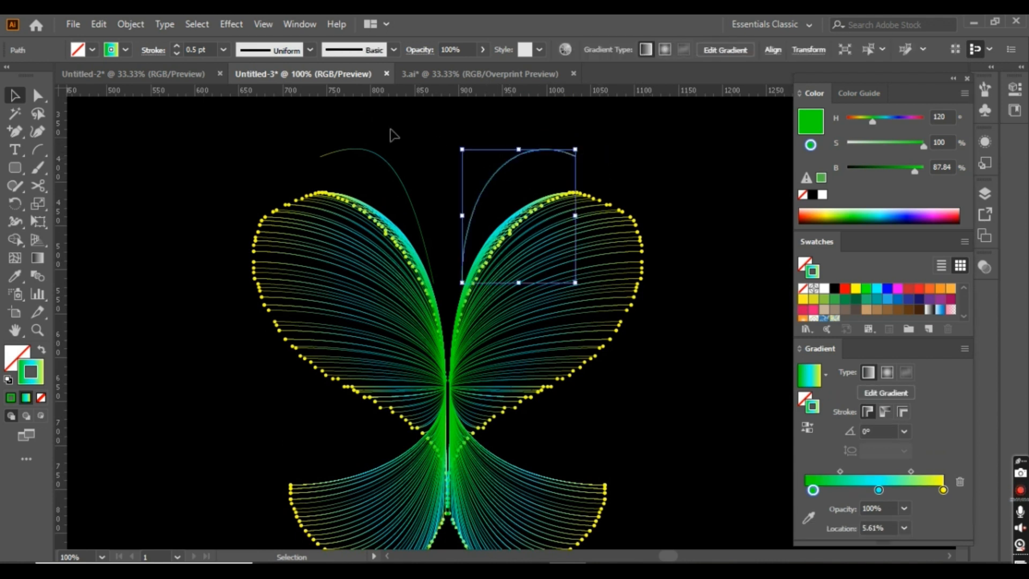
drag(298, 127, 625, 180)
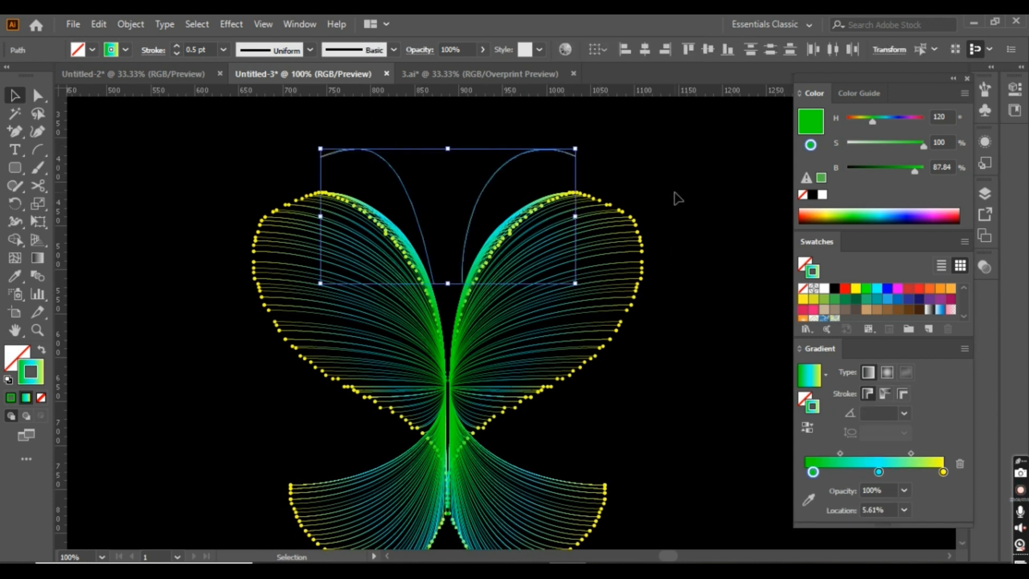
click(1015, 88)
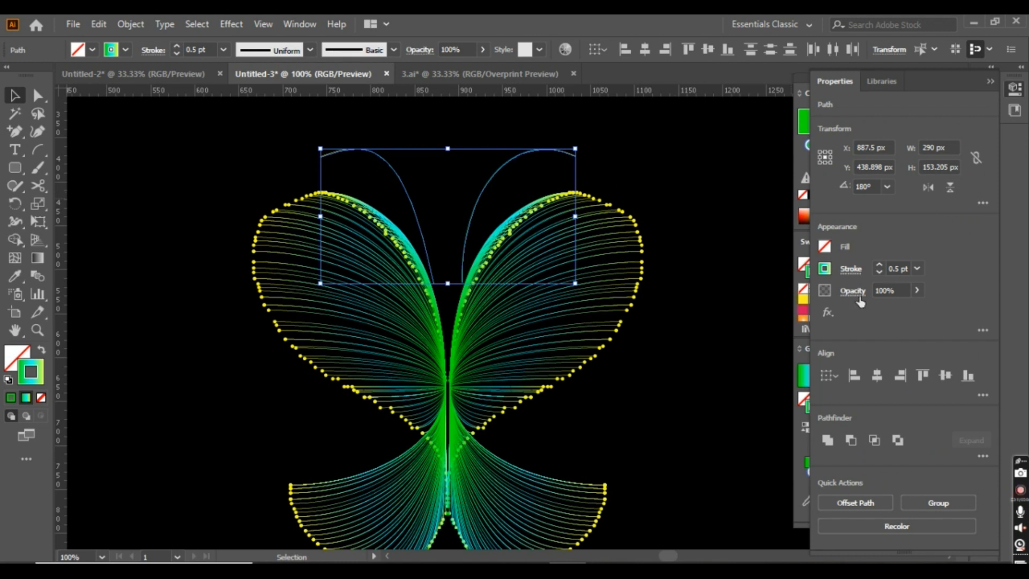
click(850, 268)
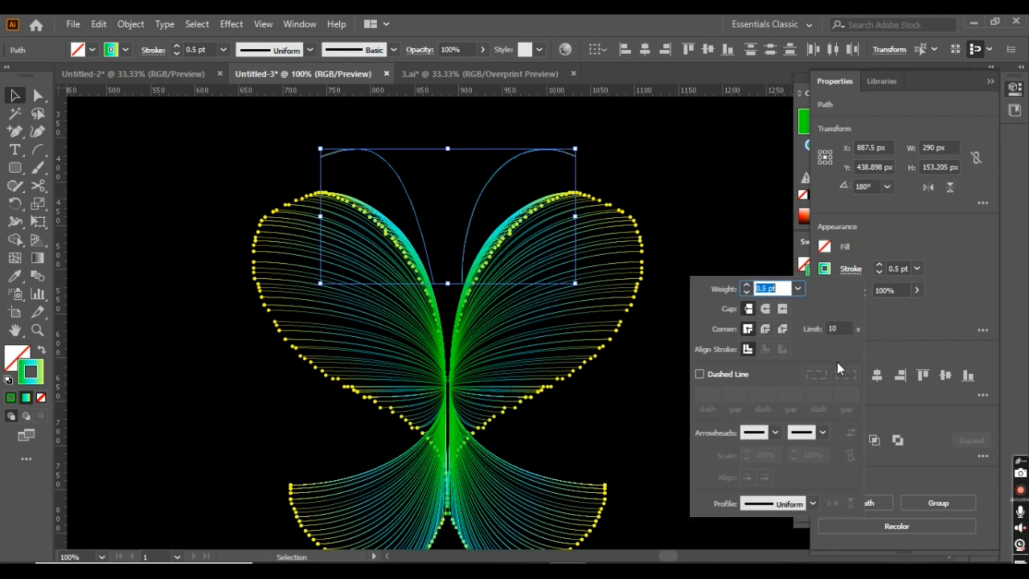
click(824, 429)
scroll(774, 351, down, 5)
scroll(774, 353, down, 5)
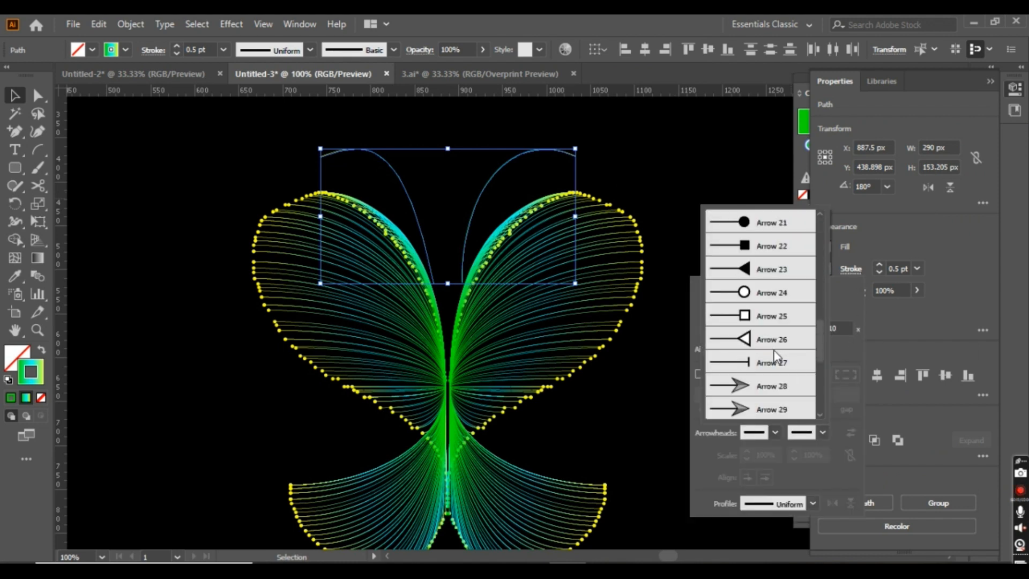
scroll(773, 358, down, 1)
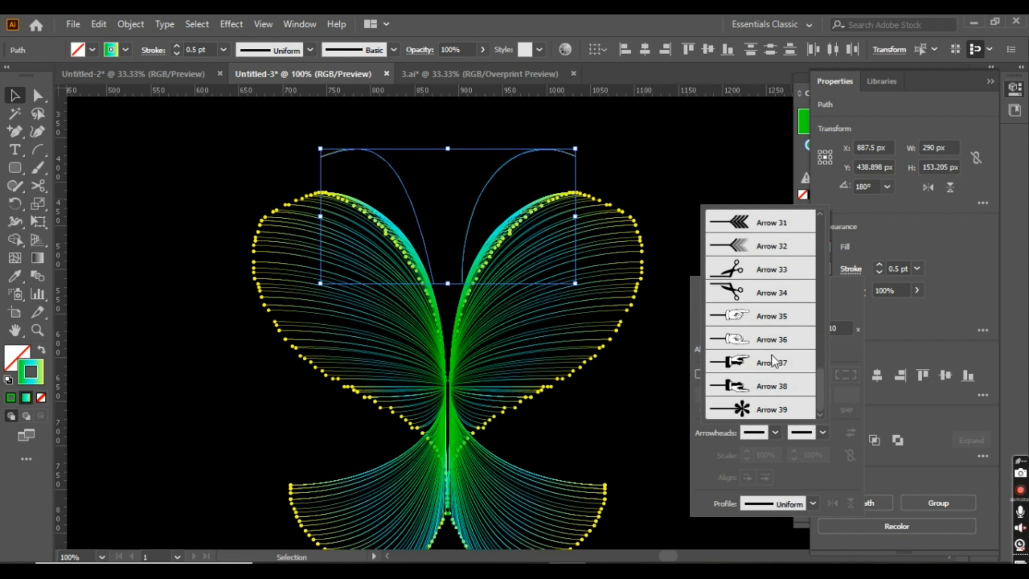
click(739, 408)
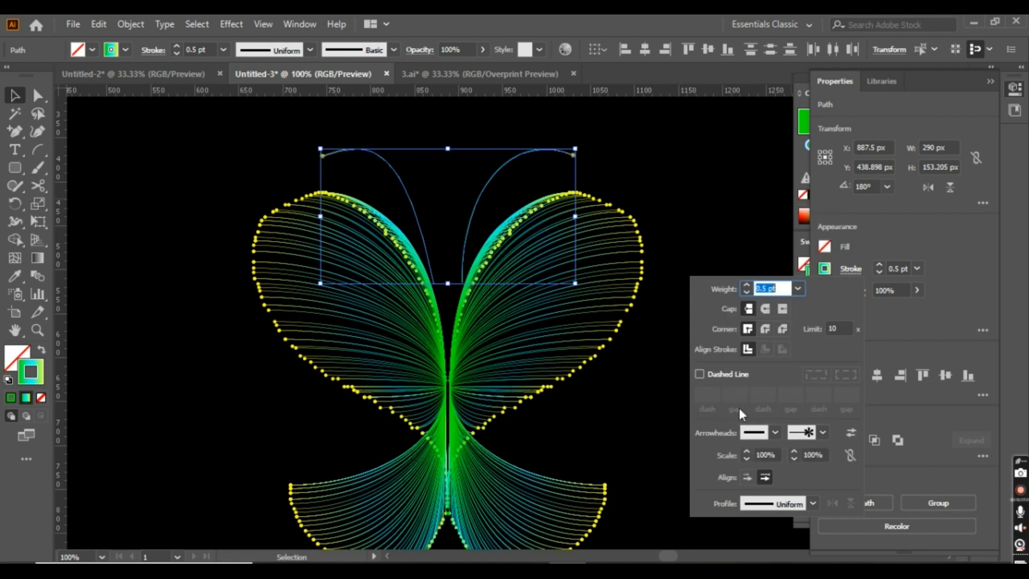
Set the stroke weight of both antennas to 2 pt and deselect them
text(2)
key(Return)
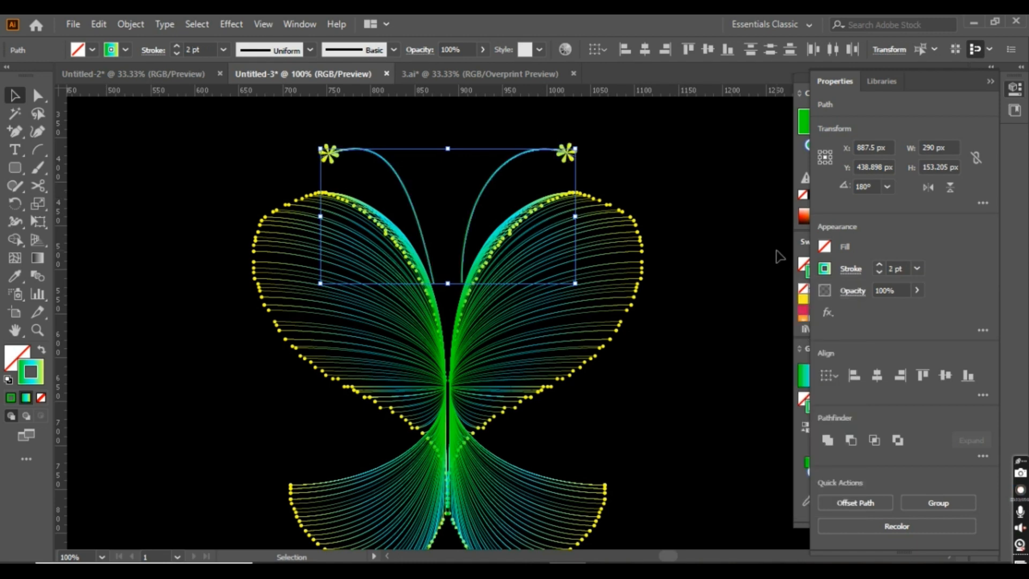
click(760, 238)
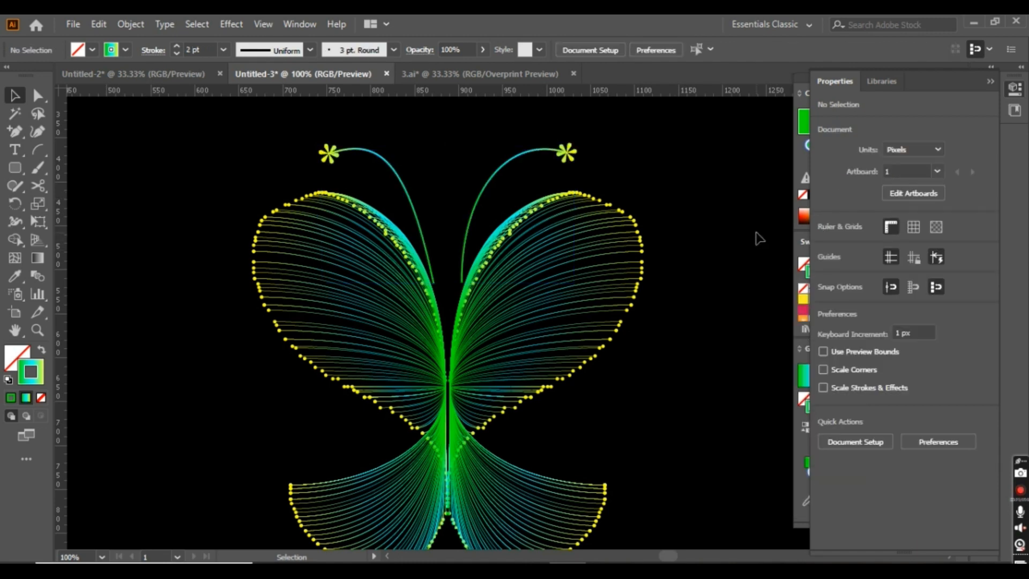
scroll(760, 238, down, 1)
alt+scroll(760, 239, down, 1)
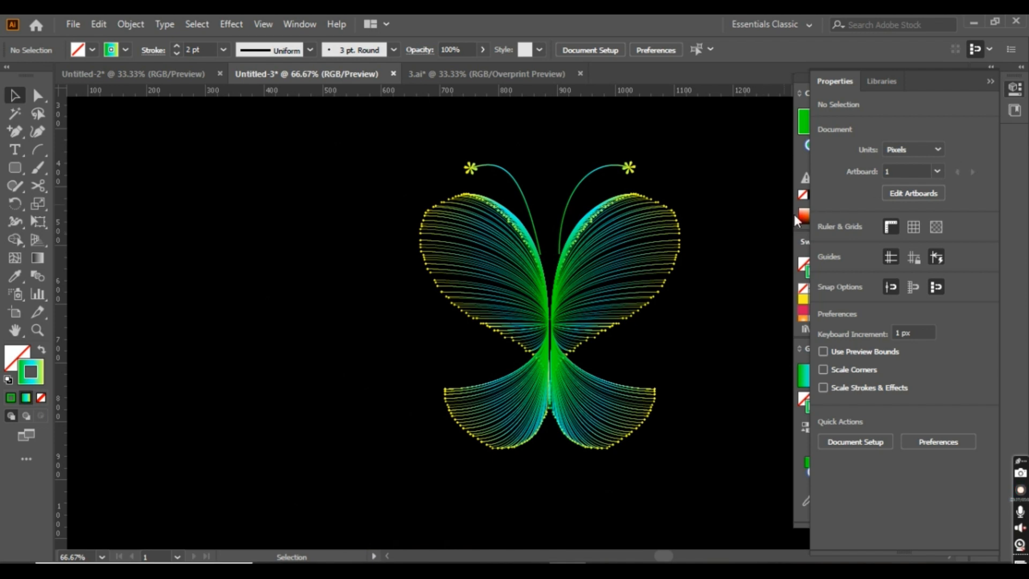
ctrl+scroll(740, 220, right, 3)
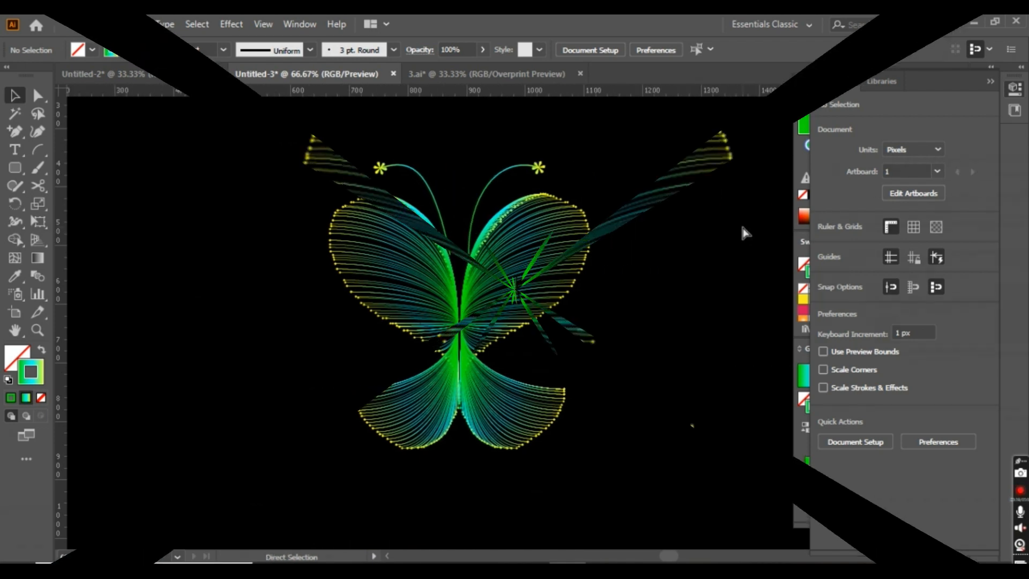